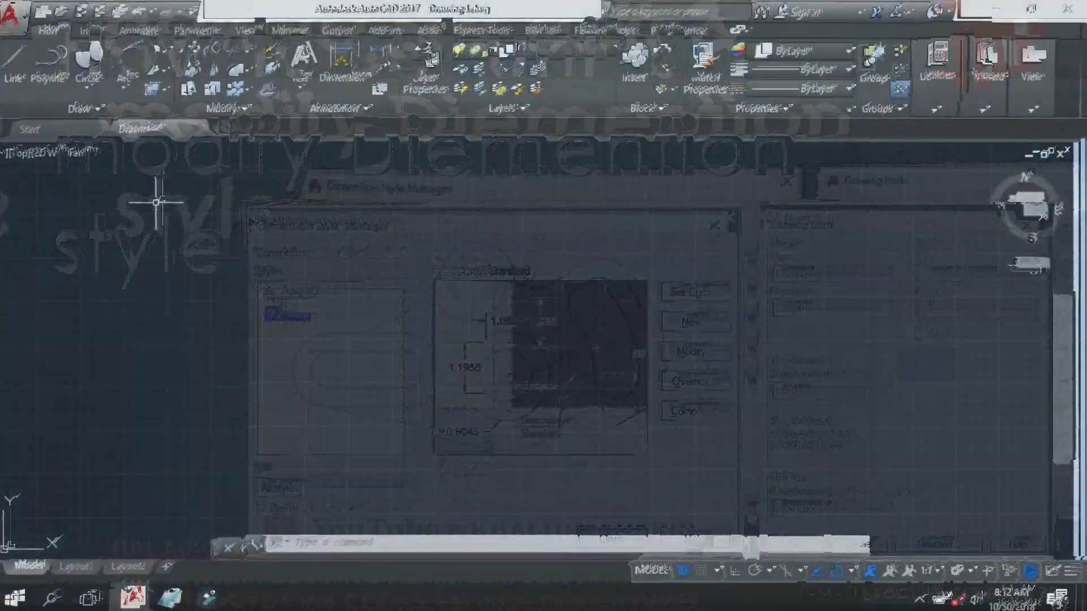
- Open the Drawing Units dialog with the UN command, showing Decimal units at 0.0000 precision
left_click(159, 199)
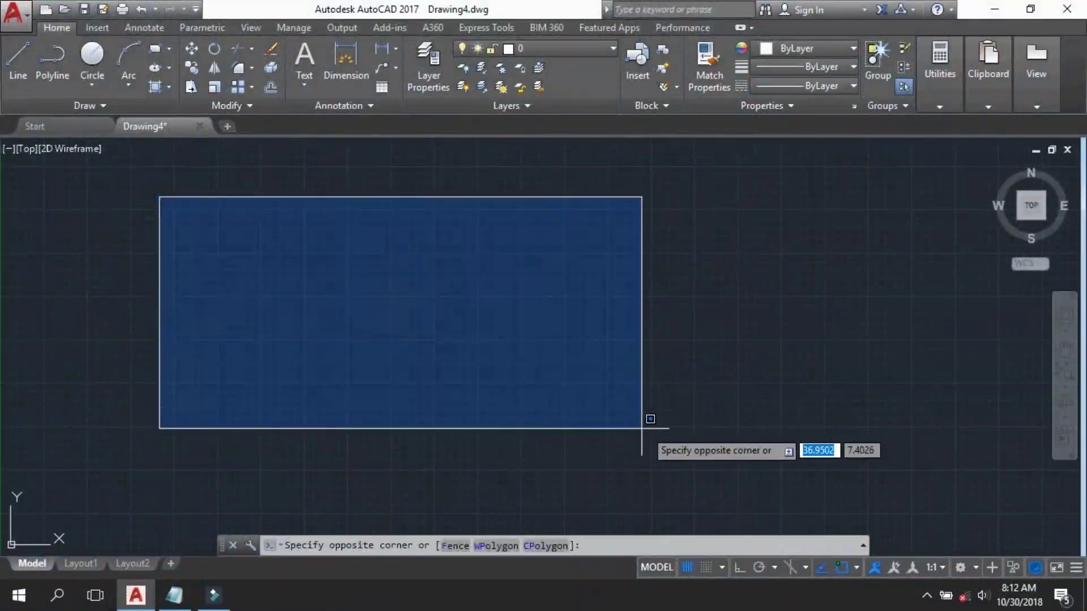
left_click(849, 508)
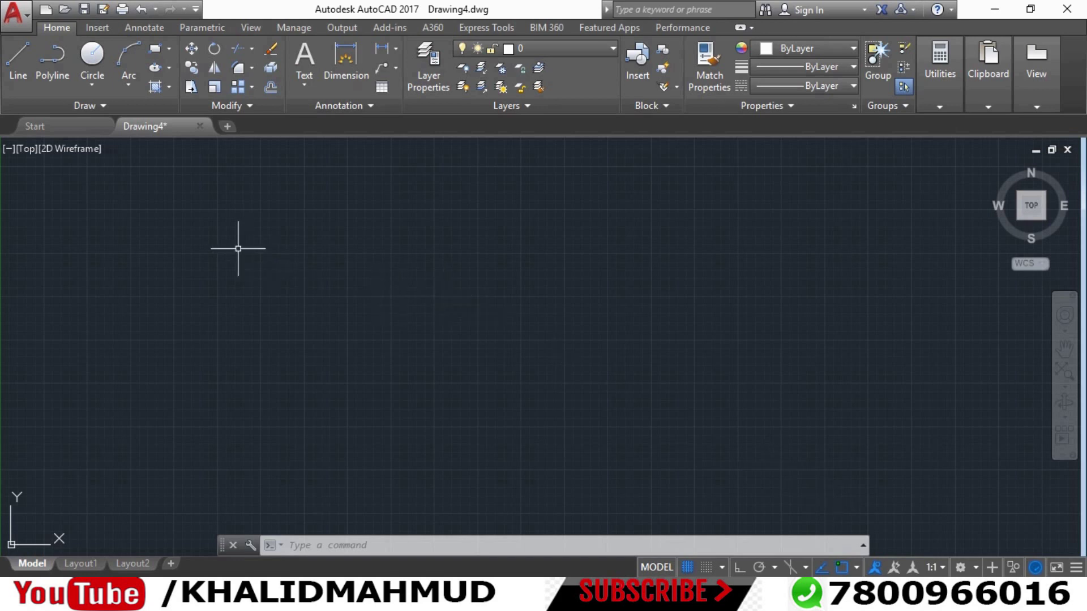
left_click(22, 26)
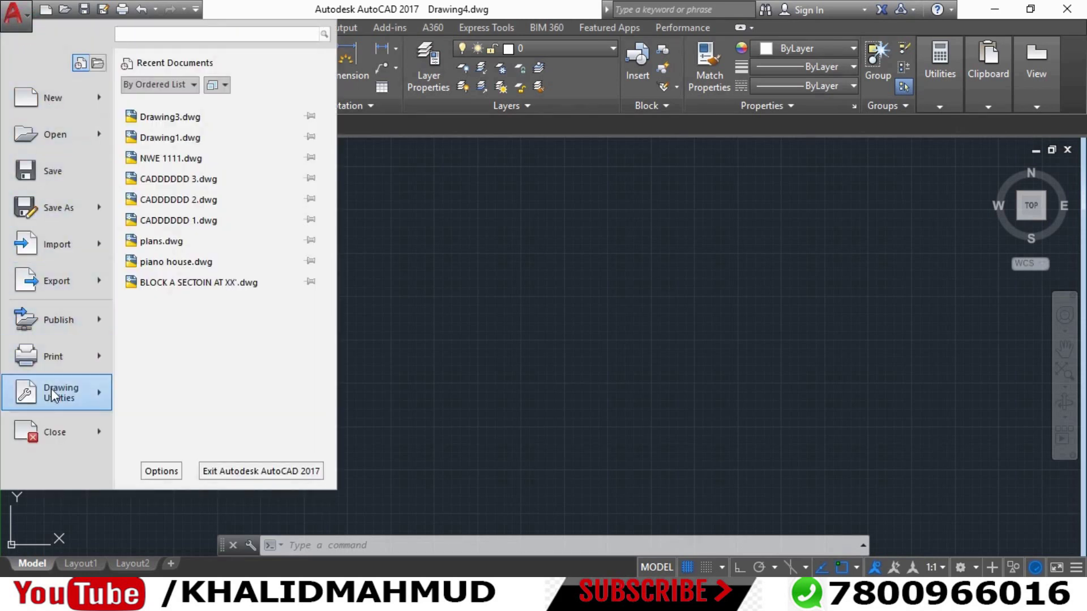
left_click(64, 398)
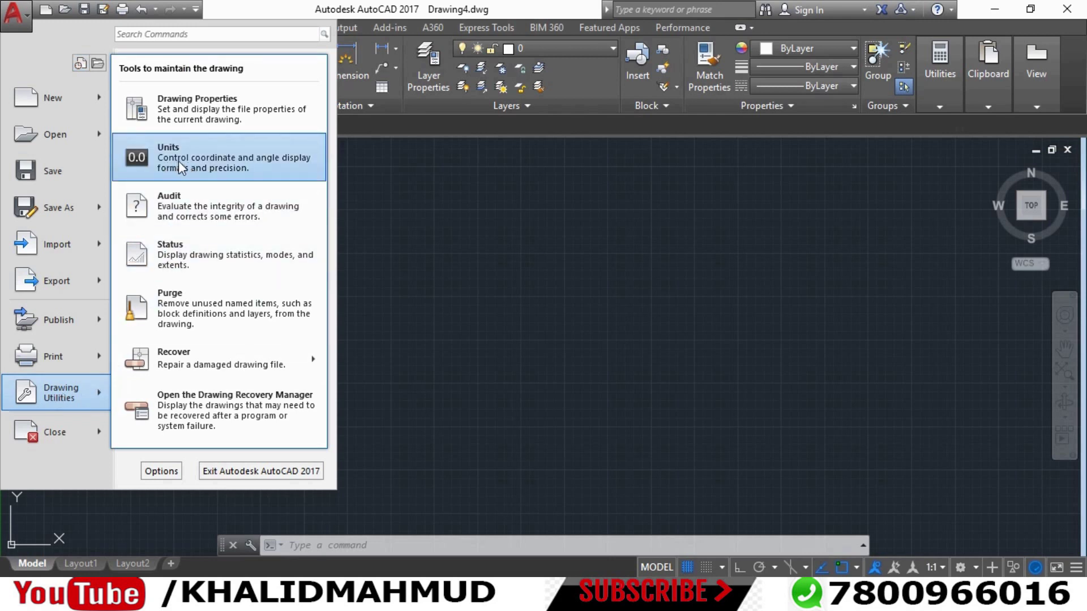
left_click(545, 271)
type("U")
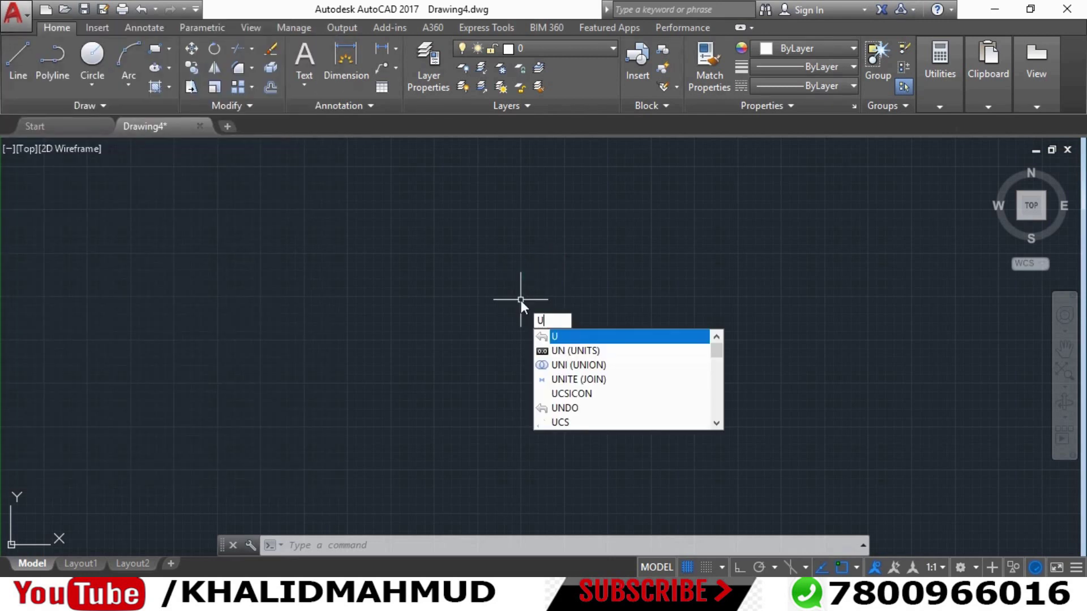
type("N")
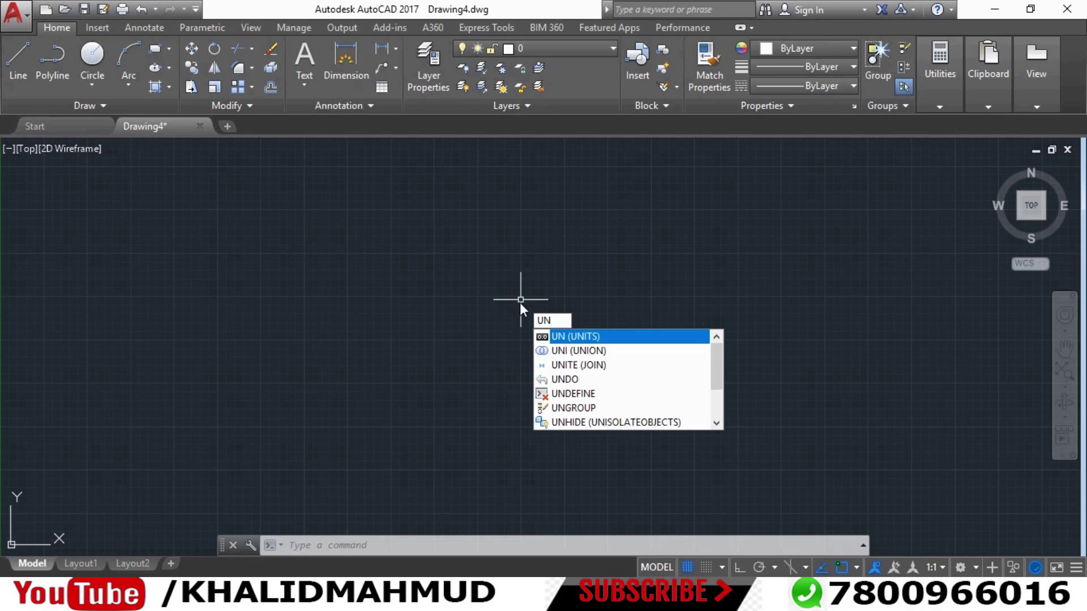
key("Return")
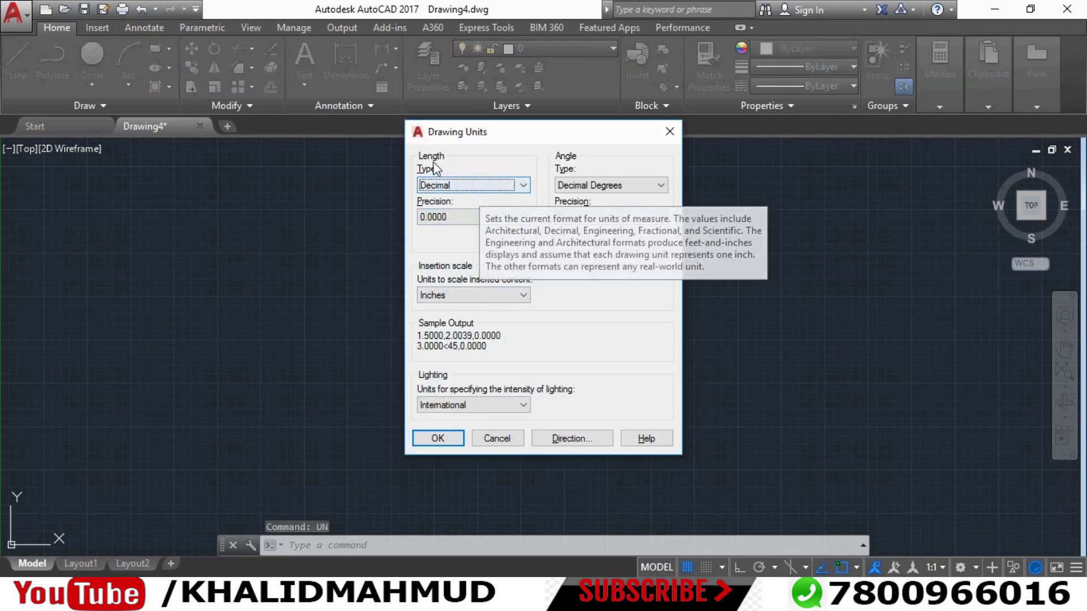
- Set length type to Engineering at 0'-0" precision, keep Inches insertion scale, and apply
left_click(444, 185)
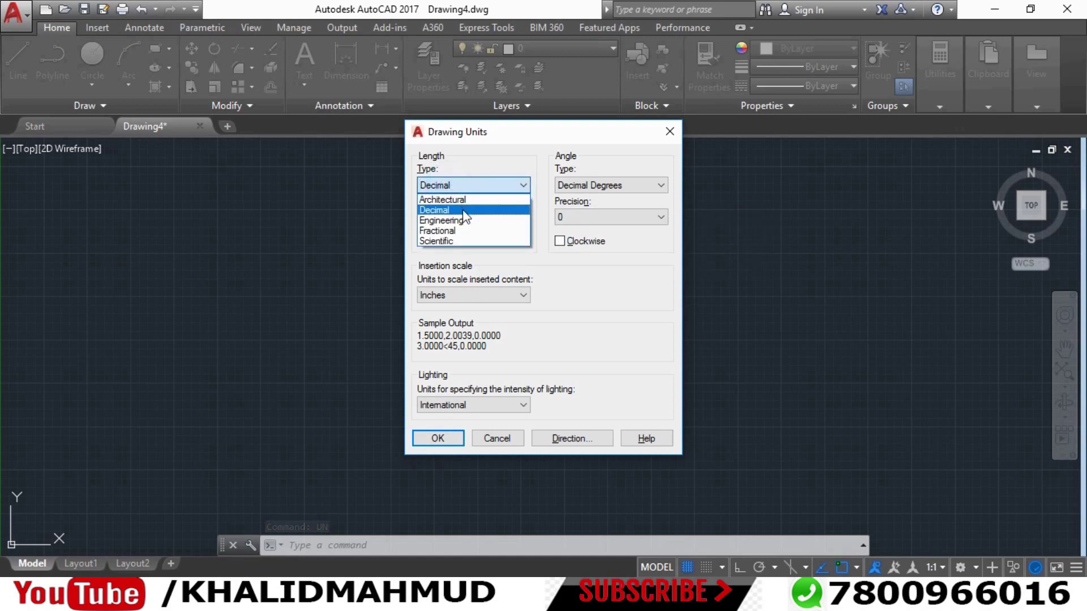
left_click(449, 222)
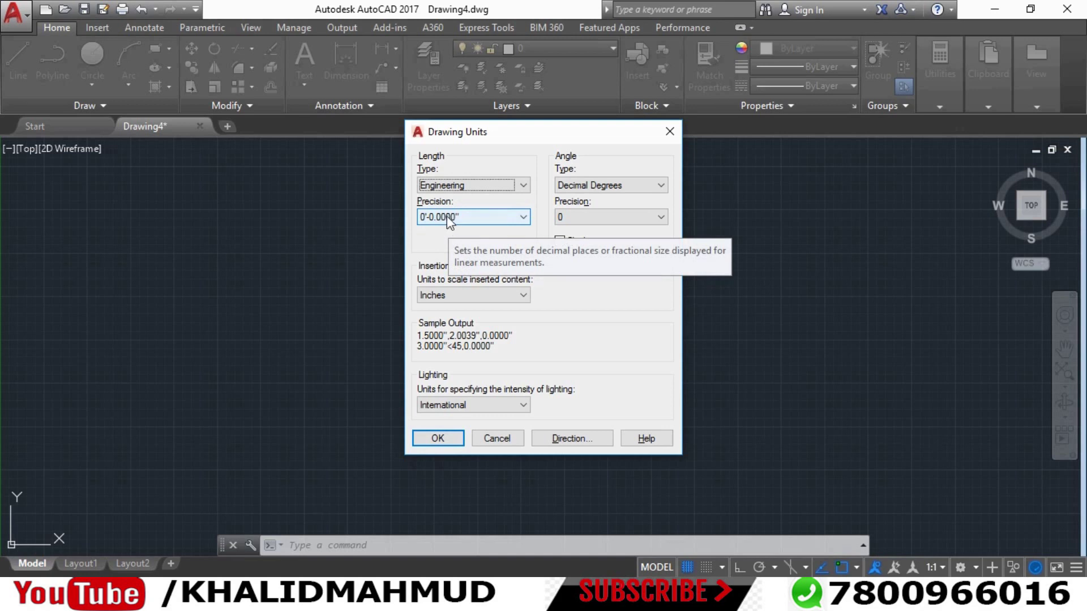
left_click(451, 185)
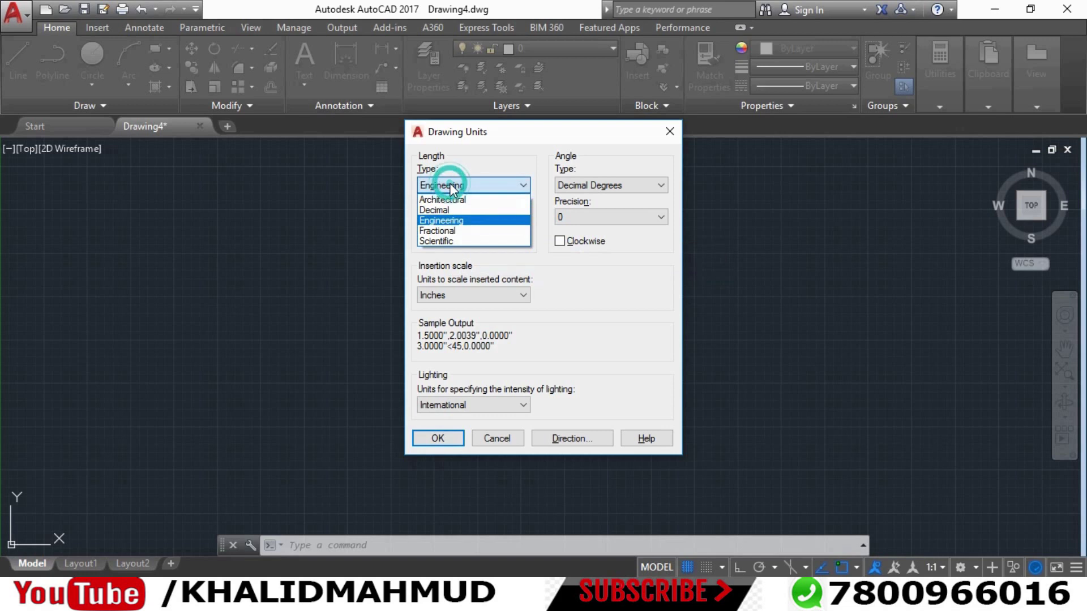
left_click(440, 225)
left_click(490, 218)
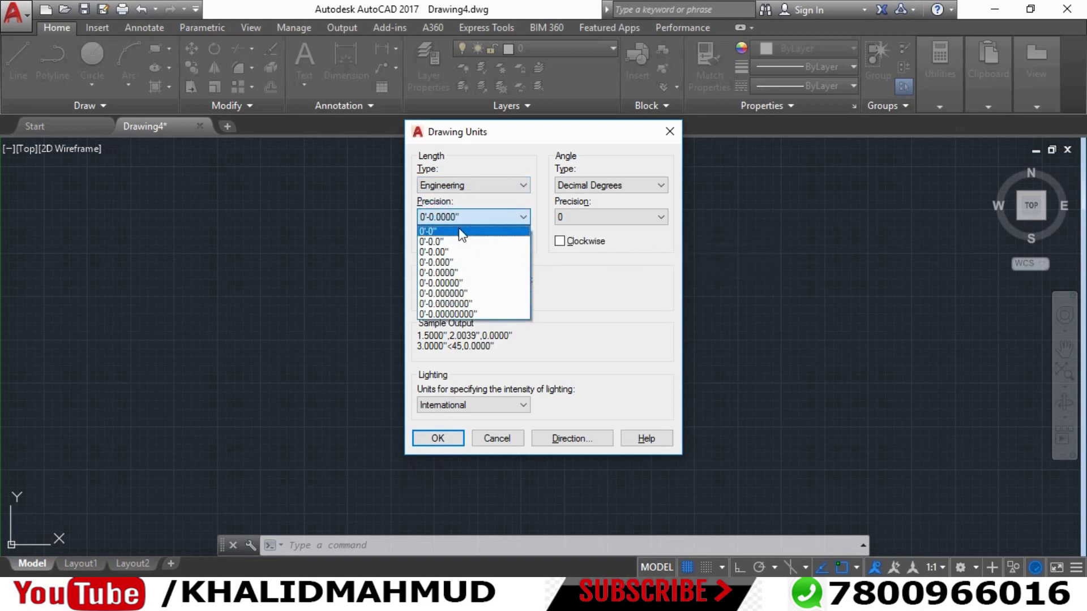
left_click(461, 232)
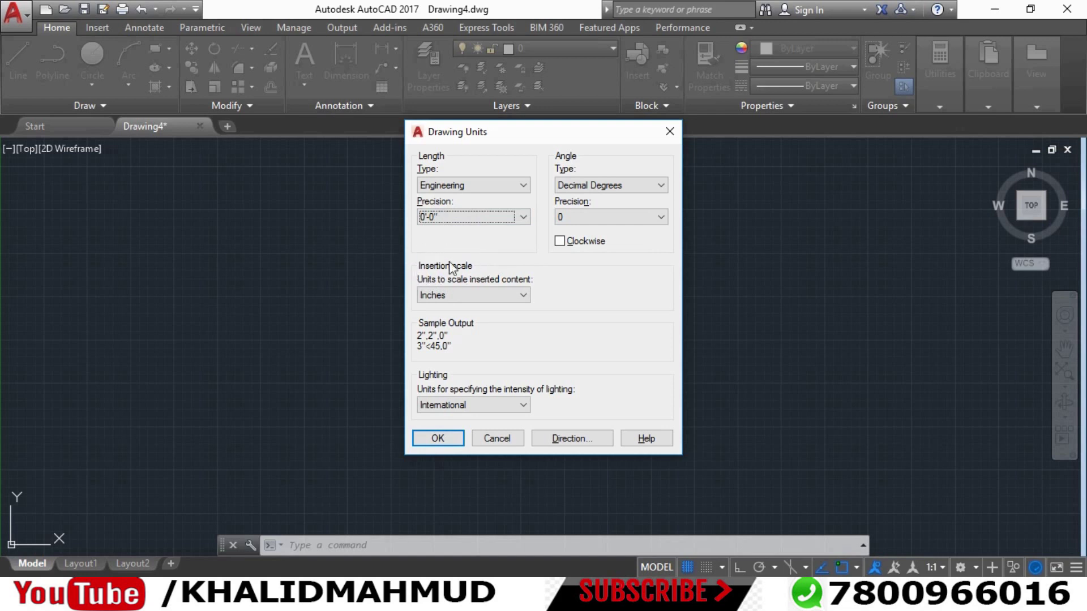
left_click(448, 295)
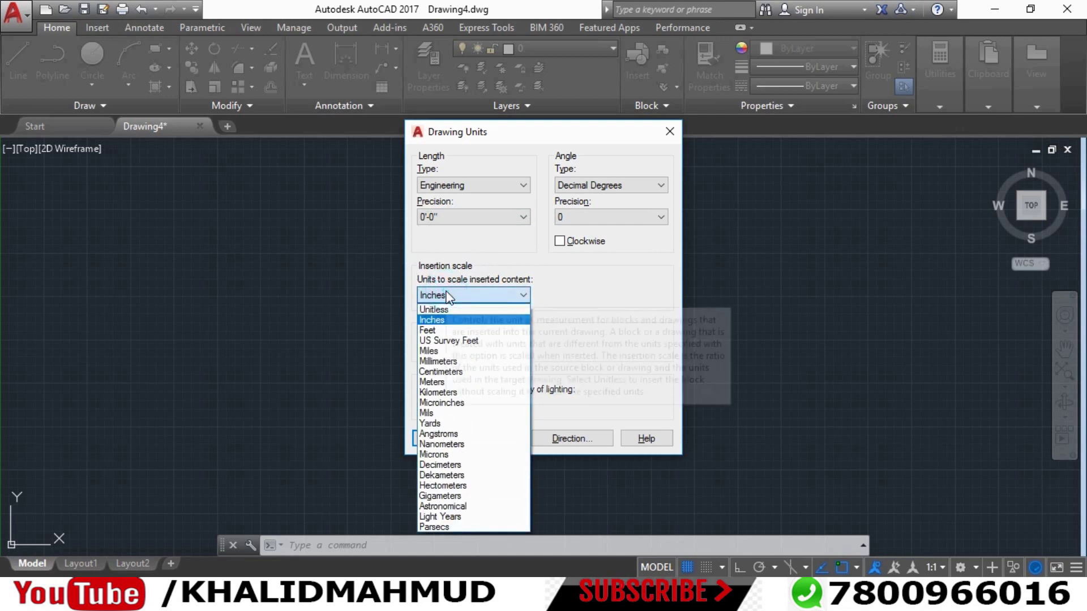
left_click(432, 320)
left_click(445, 410)
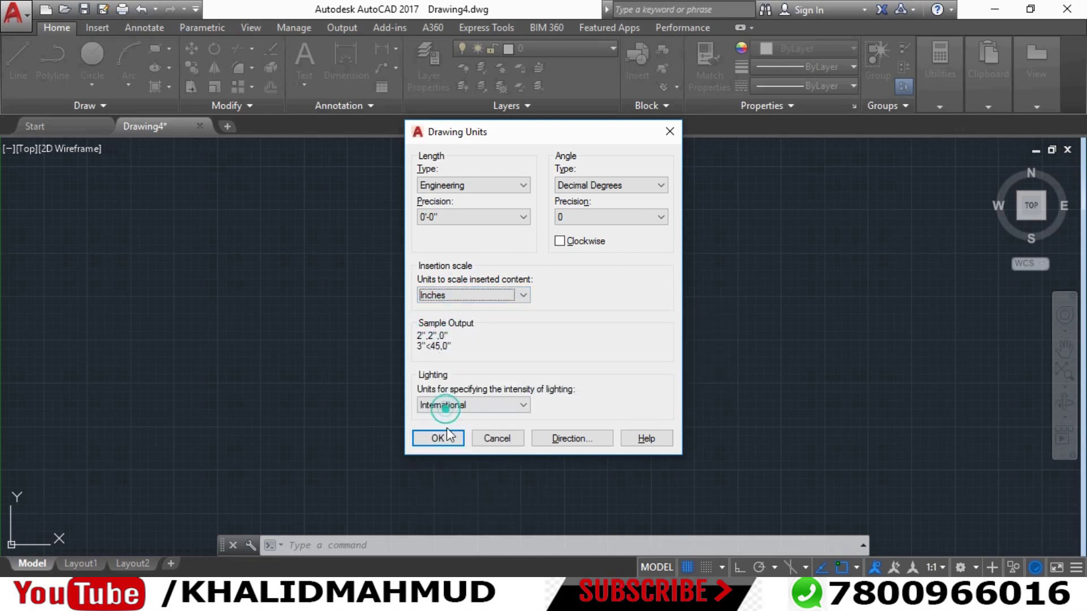
left_click(439, 438)
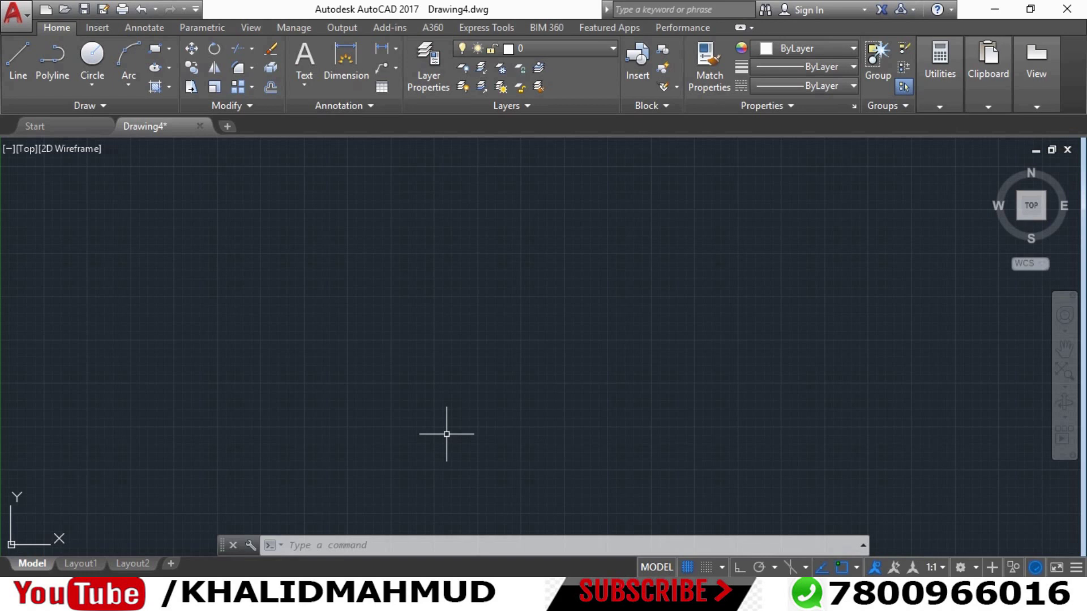
- Open the Dimension Style Manager from the Annotation panel, then reopen it with the D command
left_click(338, 107)
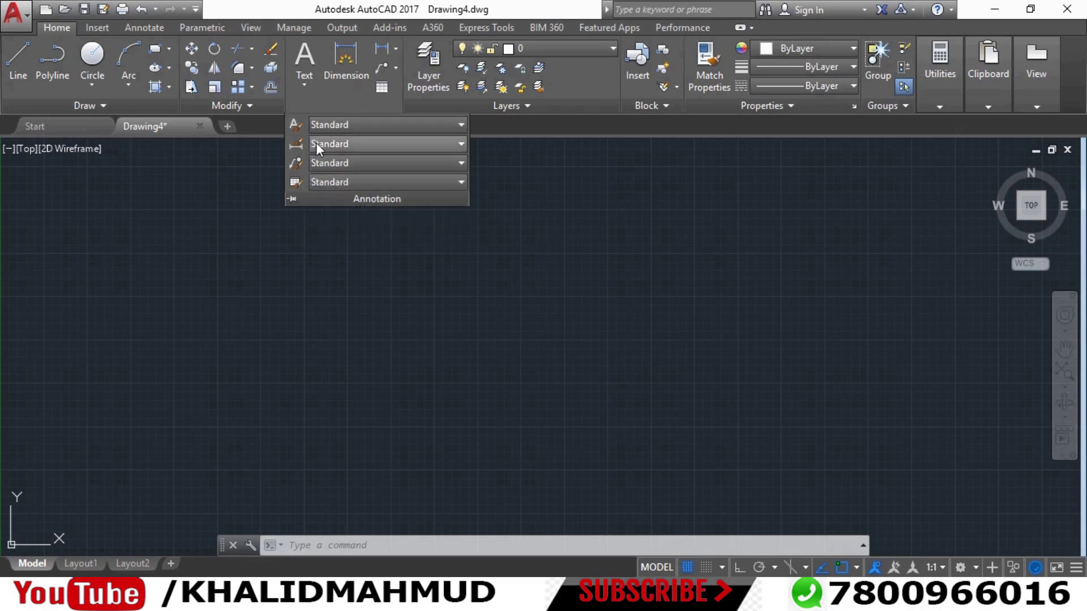
left_click(300, 144)
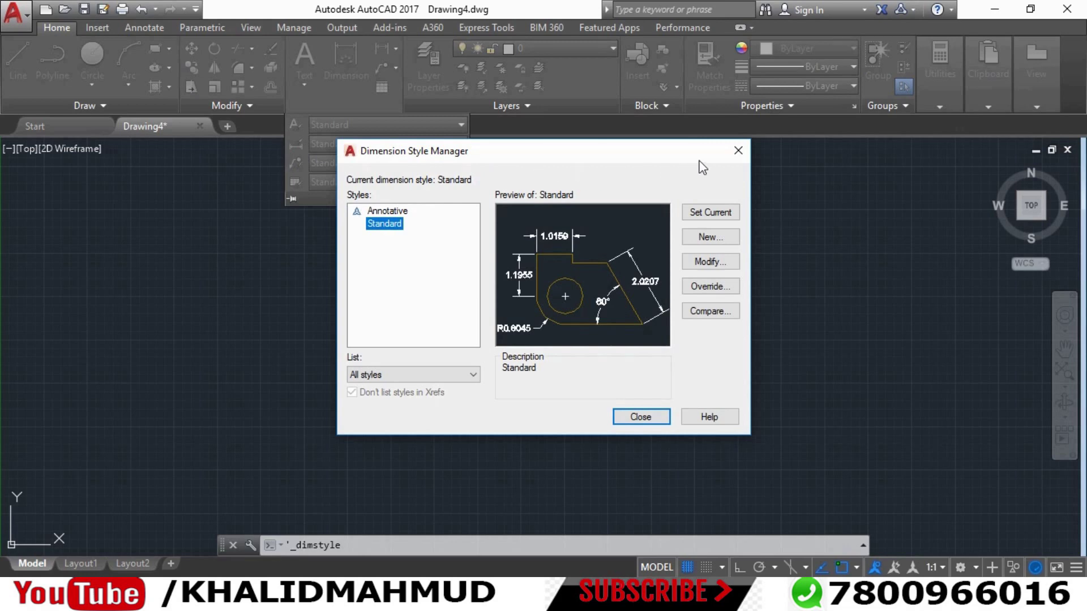
left_click(738, 150)
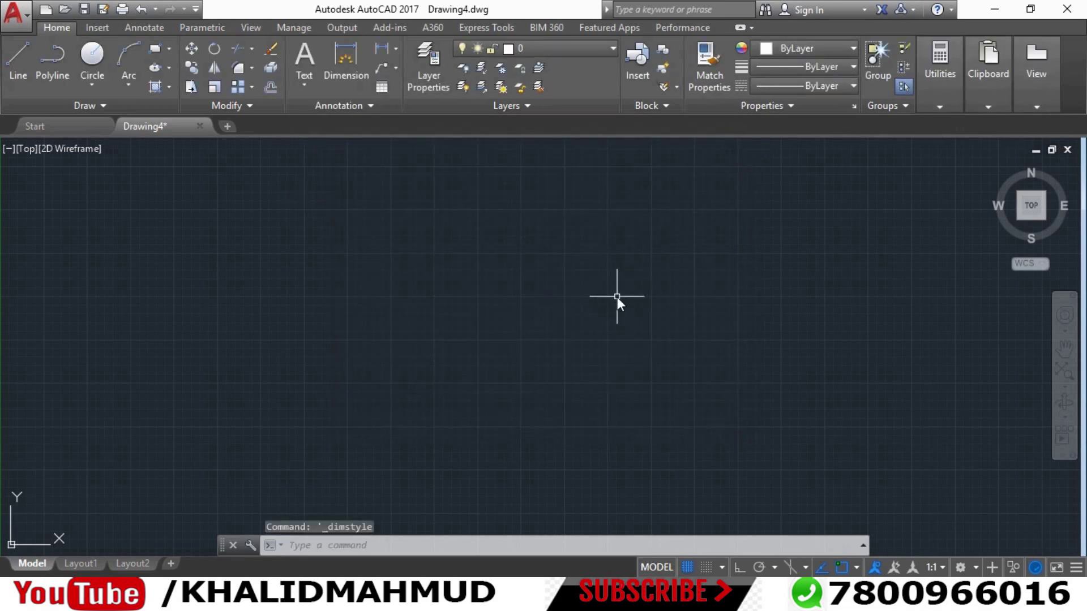
type("D")
key("Return")
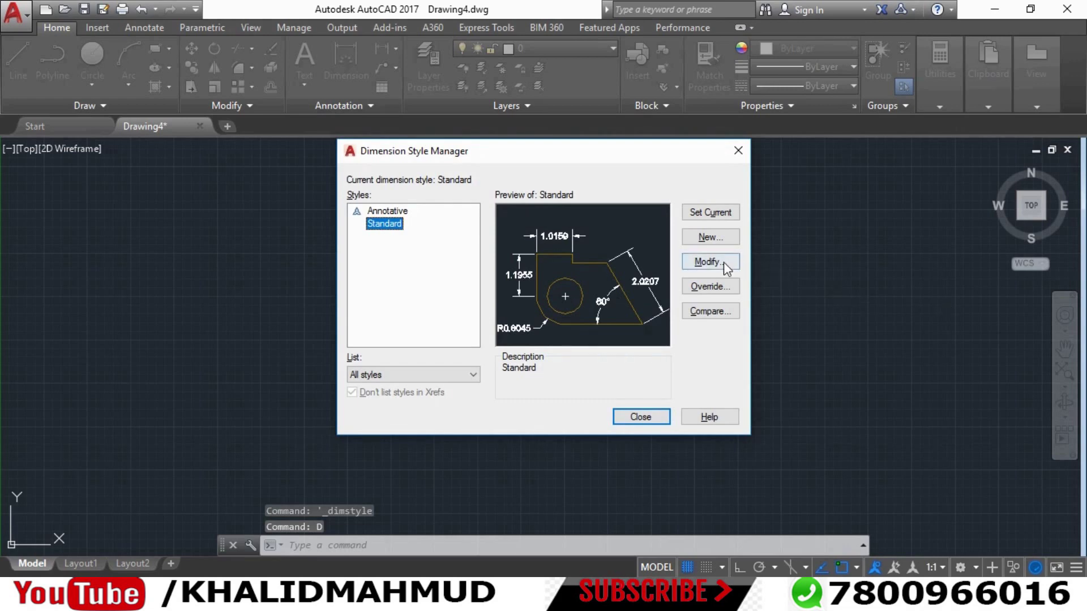
left_click(710, 261)
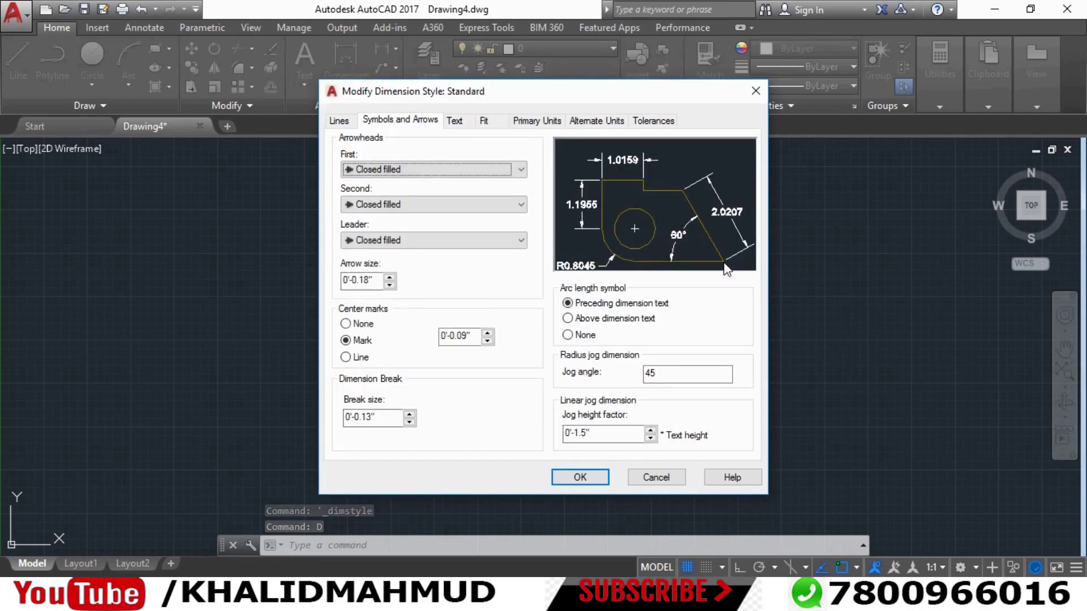
left_click(340, 121)
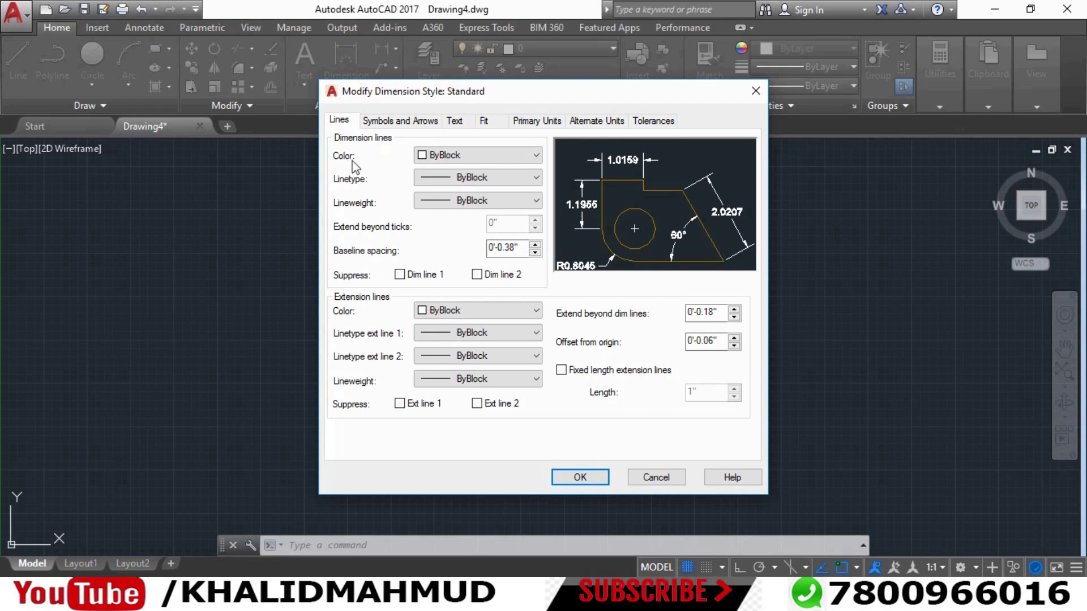
left_click(460, 156)
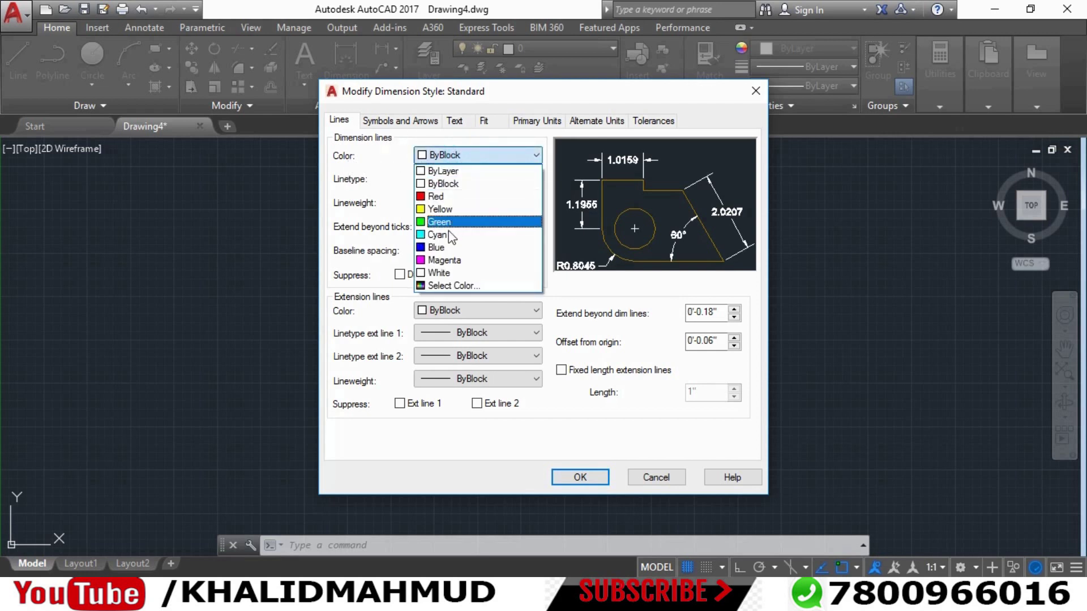
left_click(448, 157)
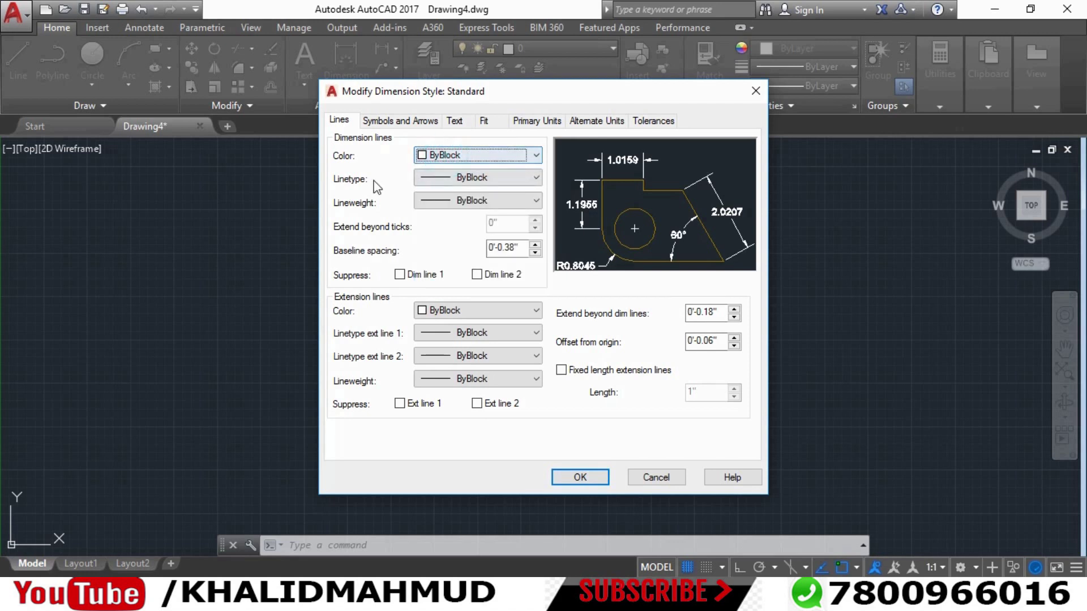
left_click(448, 180)
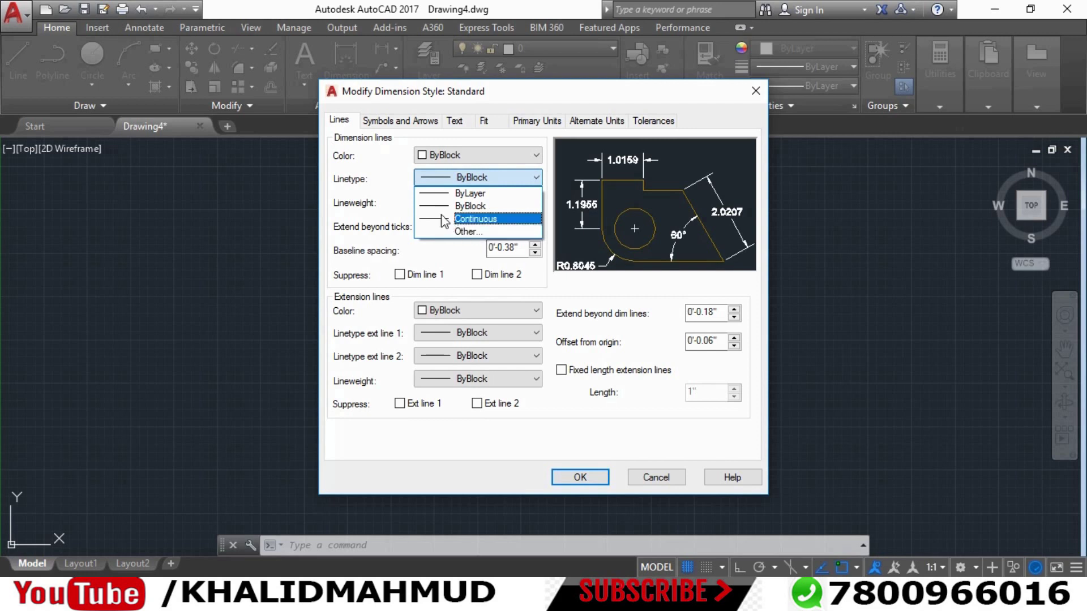
left_click(444, 180)
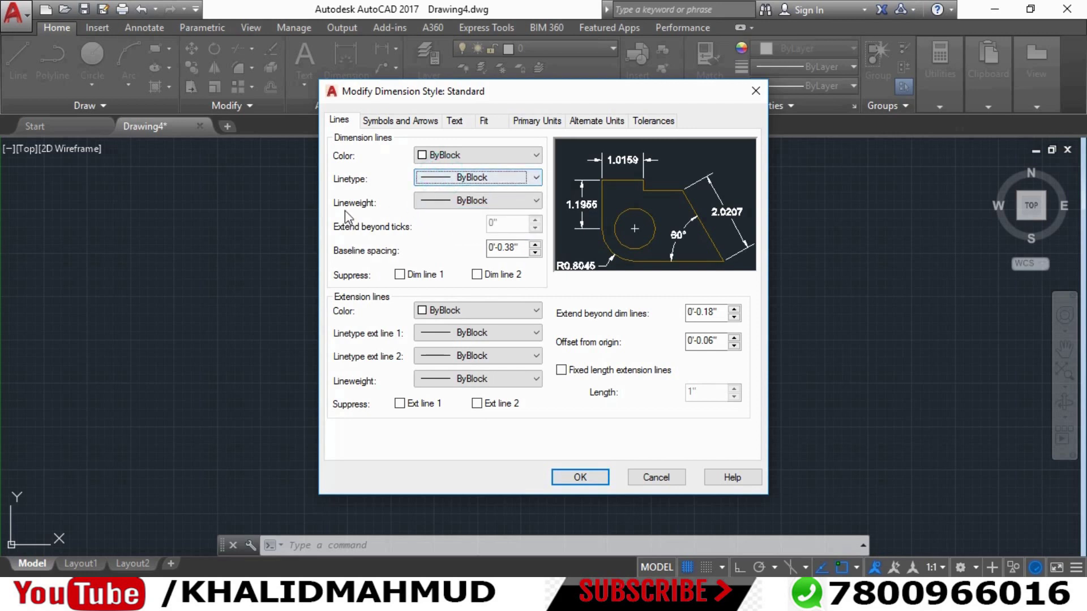
left_click(459, 201)
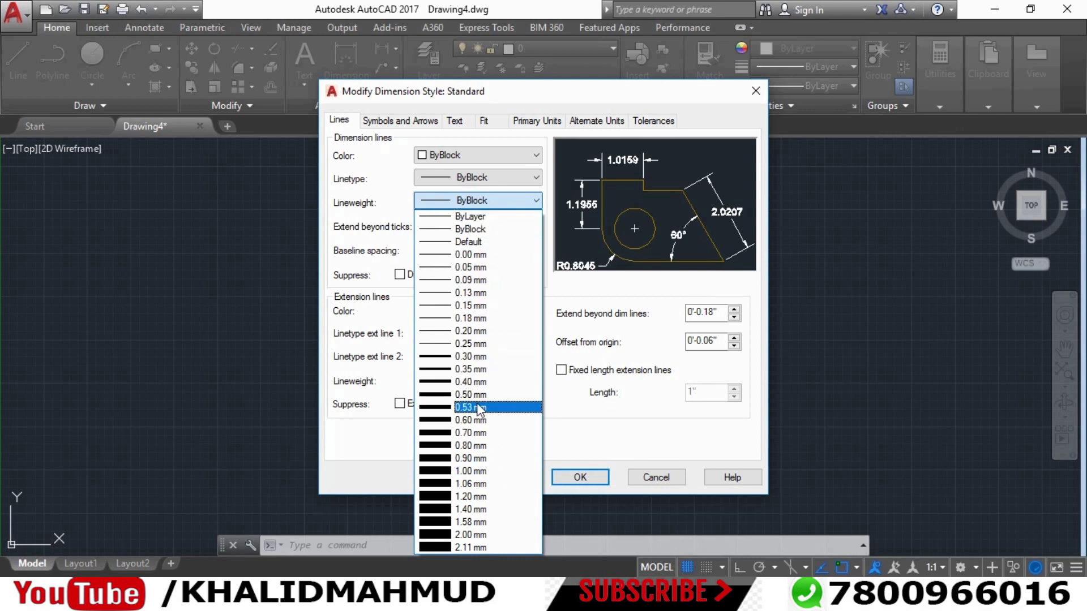
left_click(497, 208)
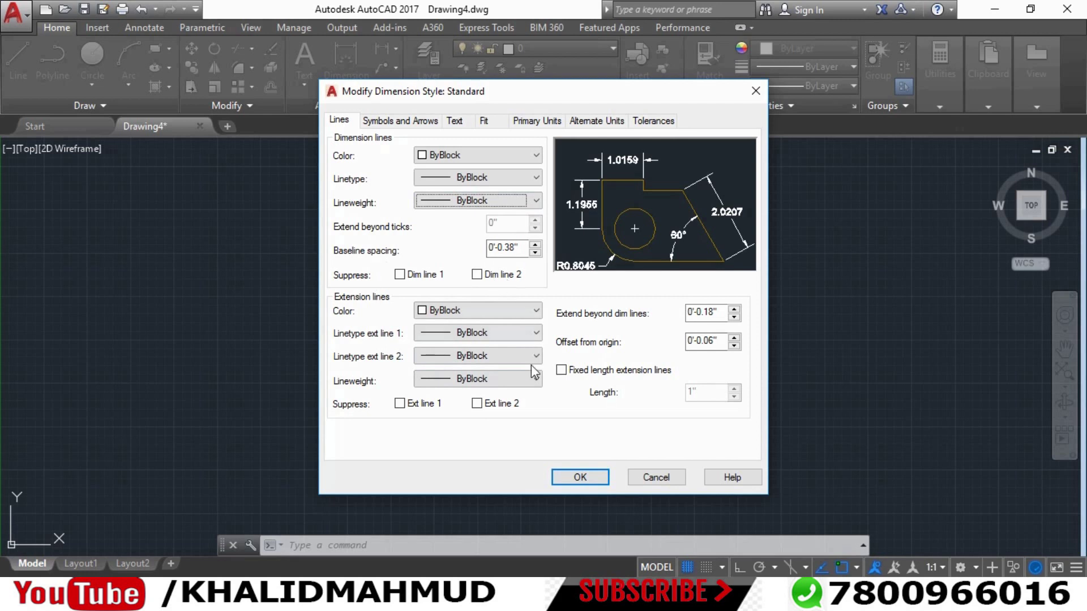
- Set both Standard-style arrowheads to Architectural tick and select the arrow size value
left_click(392, 129)
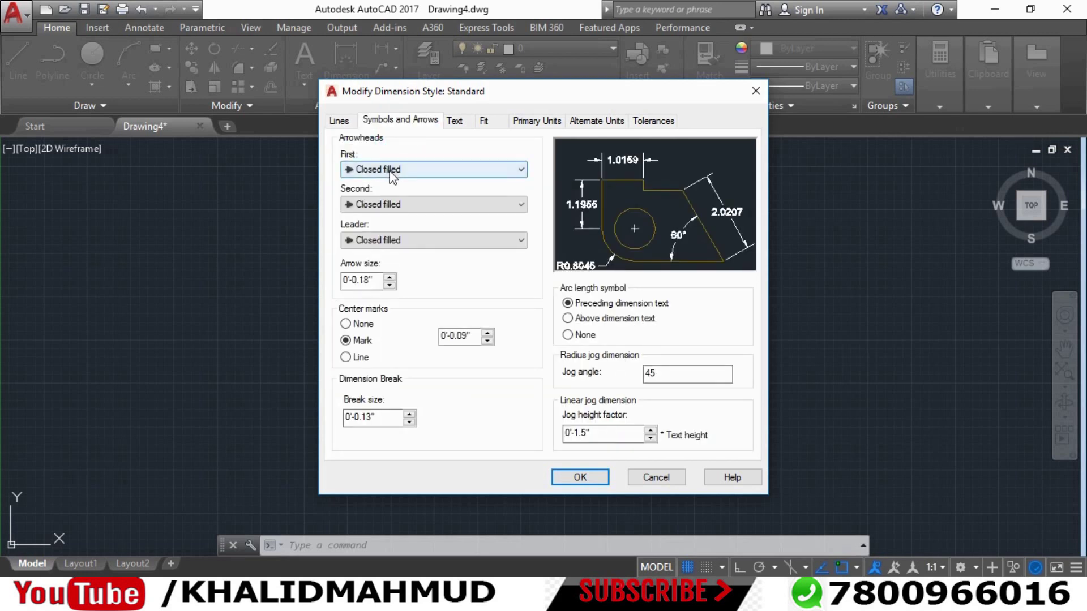
left_click(391, 175)
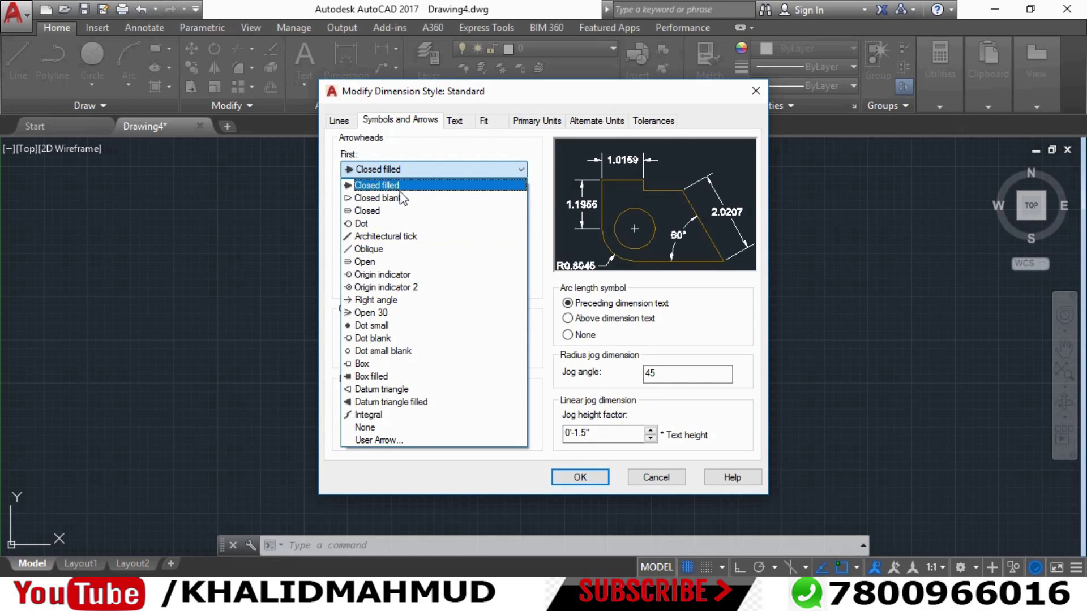
left_click(395, 240)
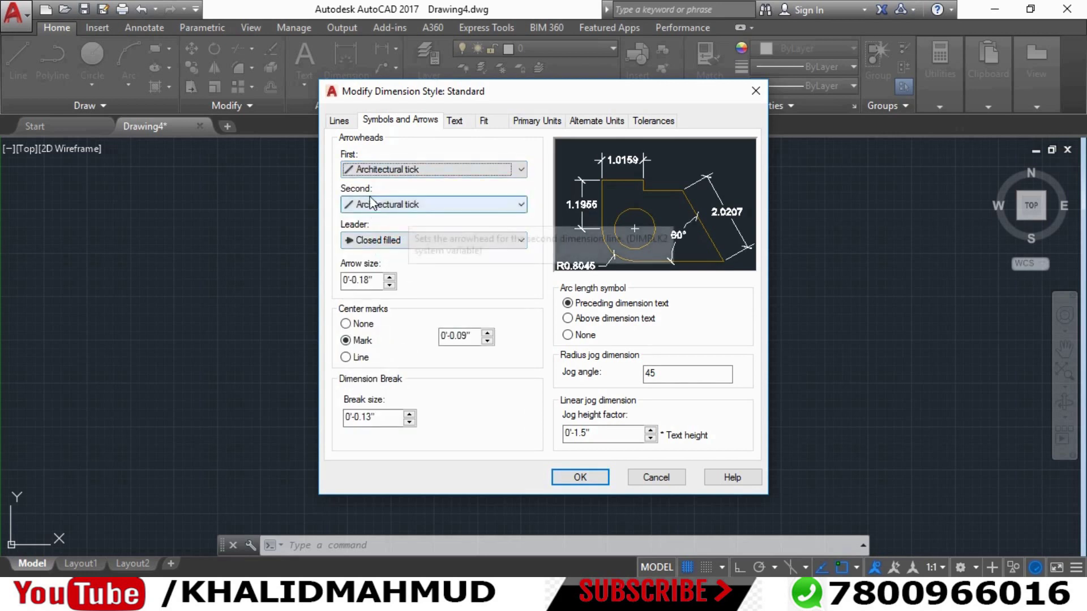
left_click(391, 204)
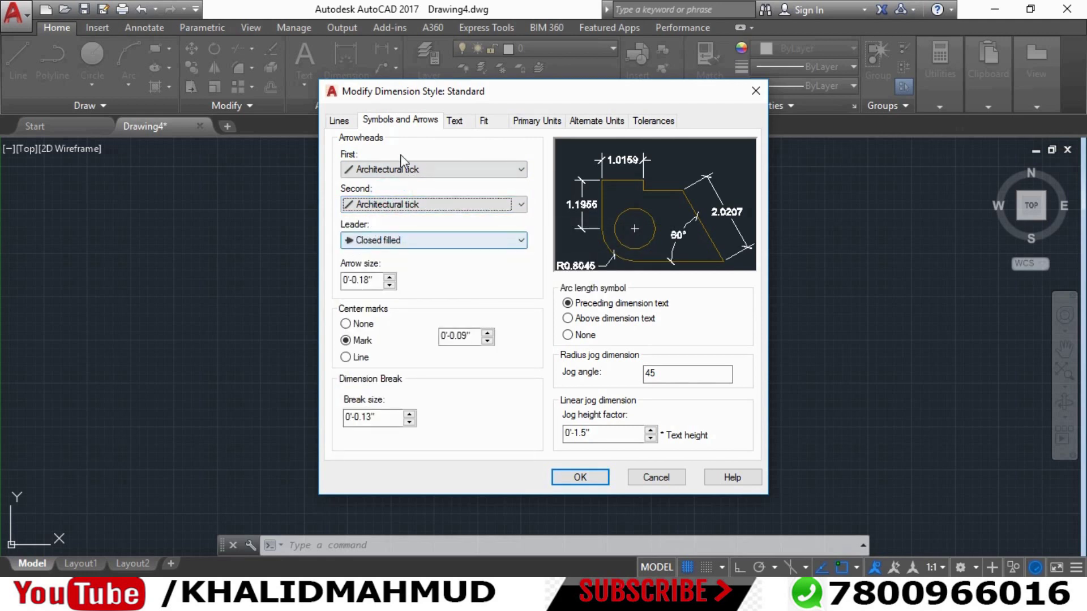
left_click_drag(450, 97, 380, 58)
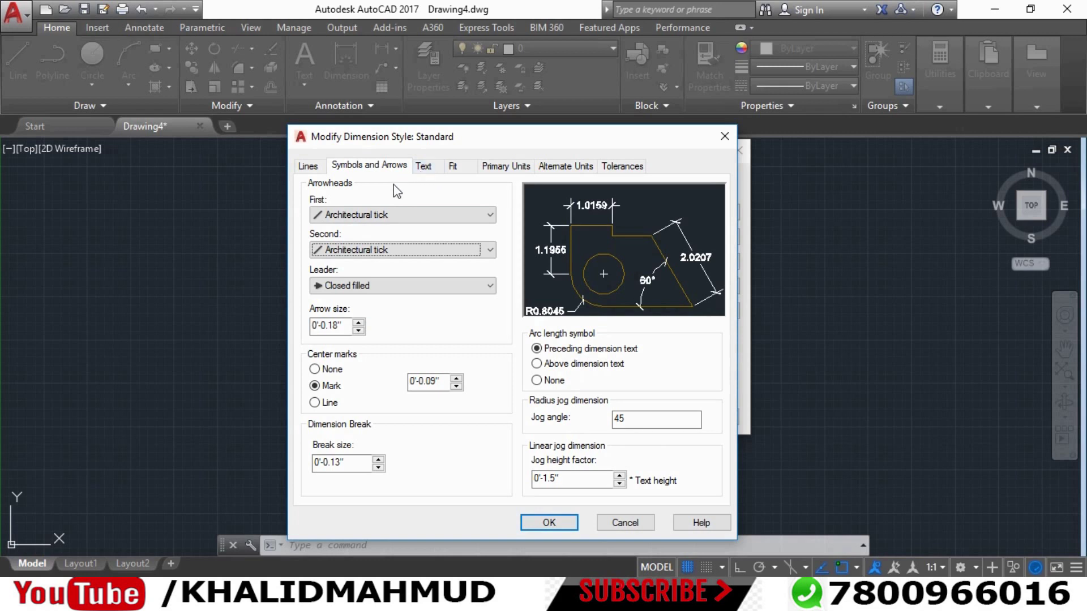
double_click(334, 326)
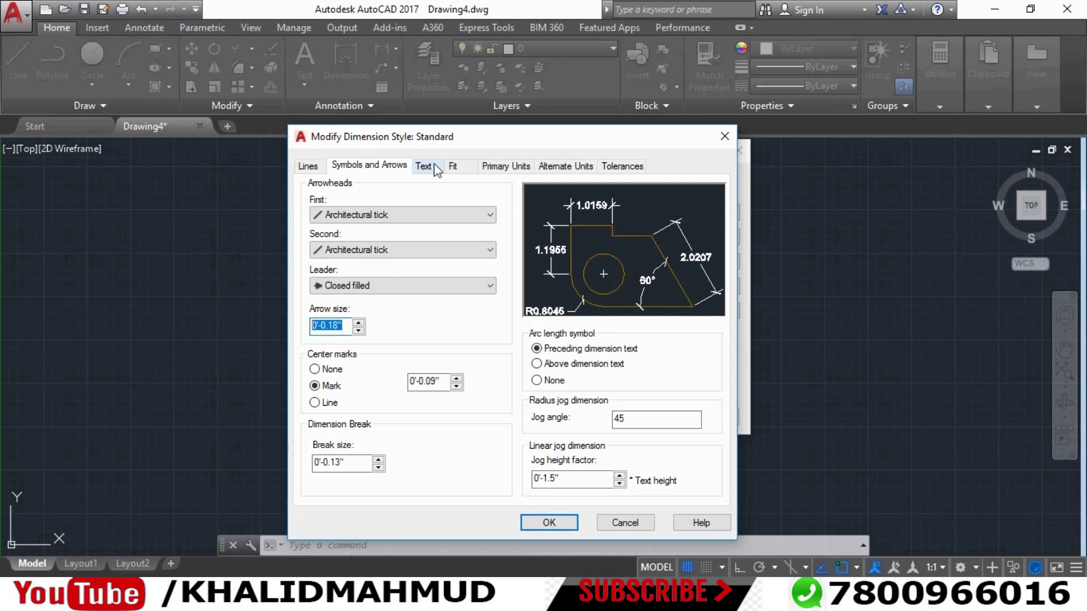
- On the Text settings, keep text style as Standard and bring up the text colour choices
left_click(437, 170)
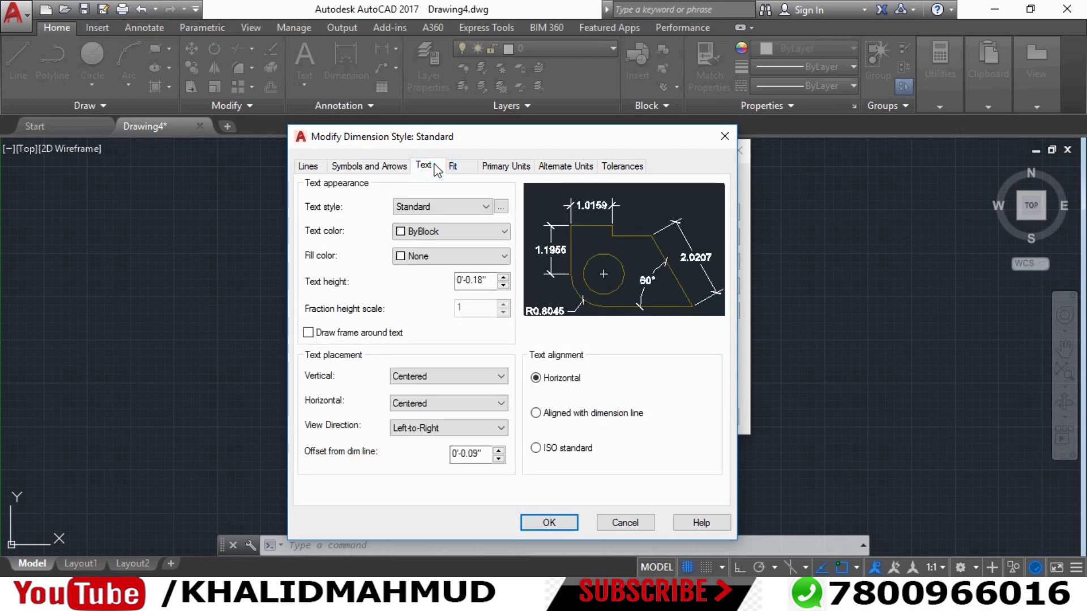
left_click(463, 207)
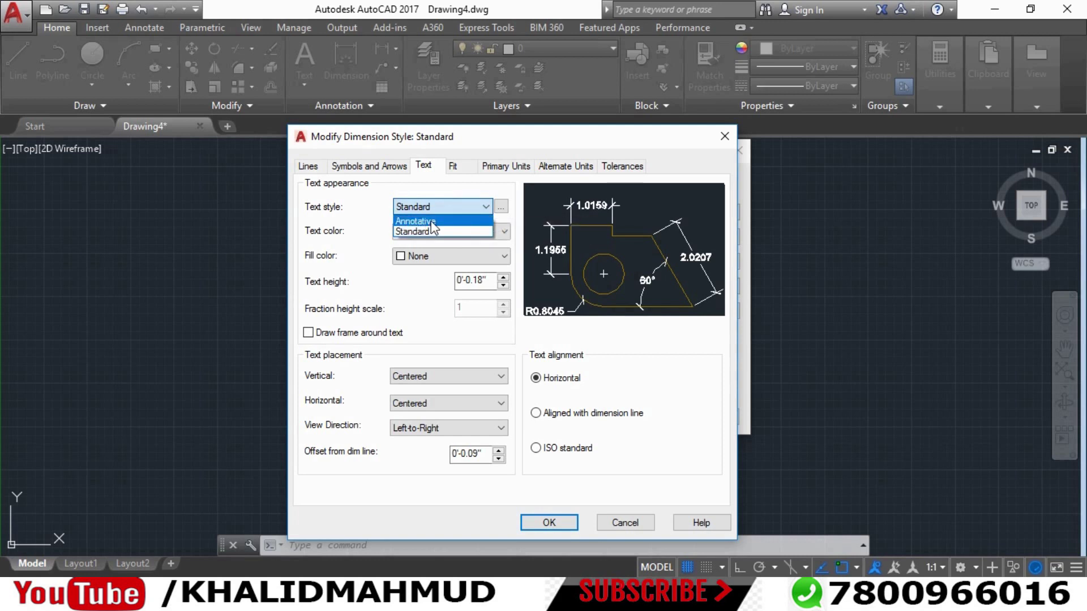
left_click(433, 210)
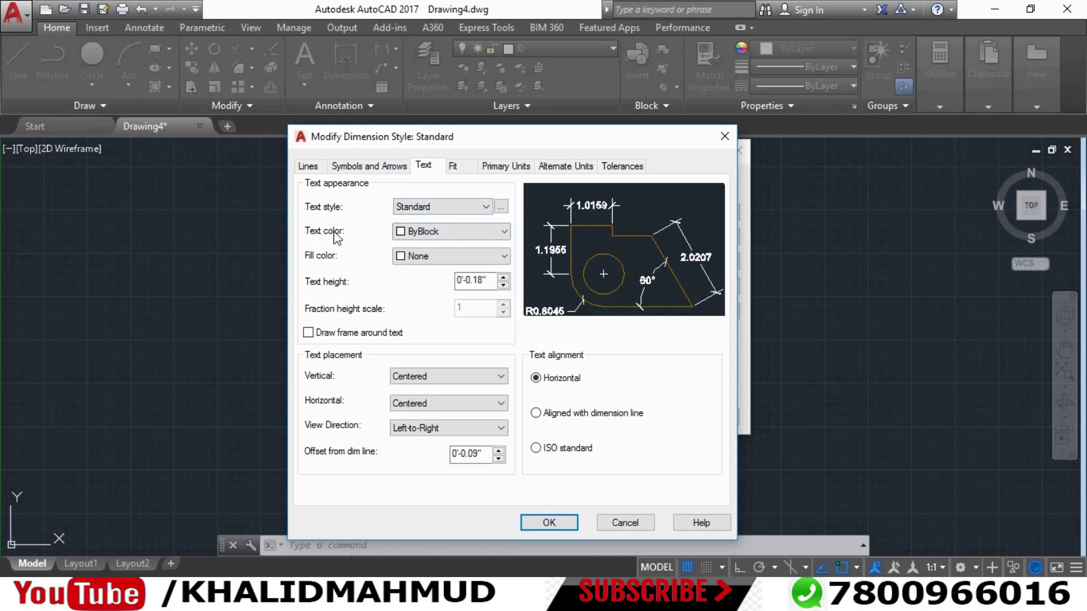
left_click(413, 231)
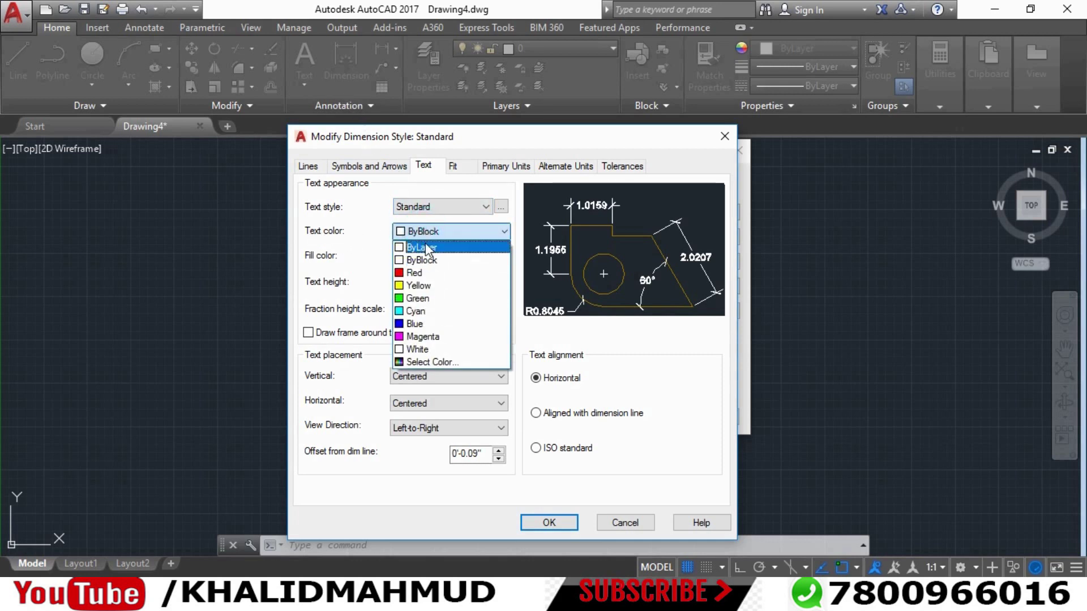
- After trying red text and green fill, set text colour to ByBlock and fill to None
left_click(414, 273)
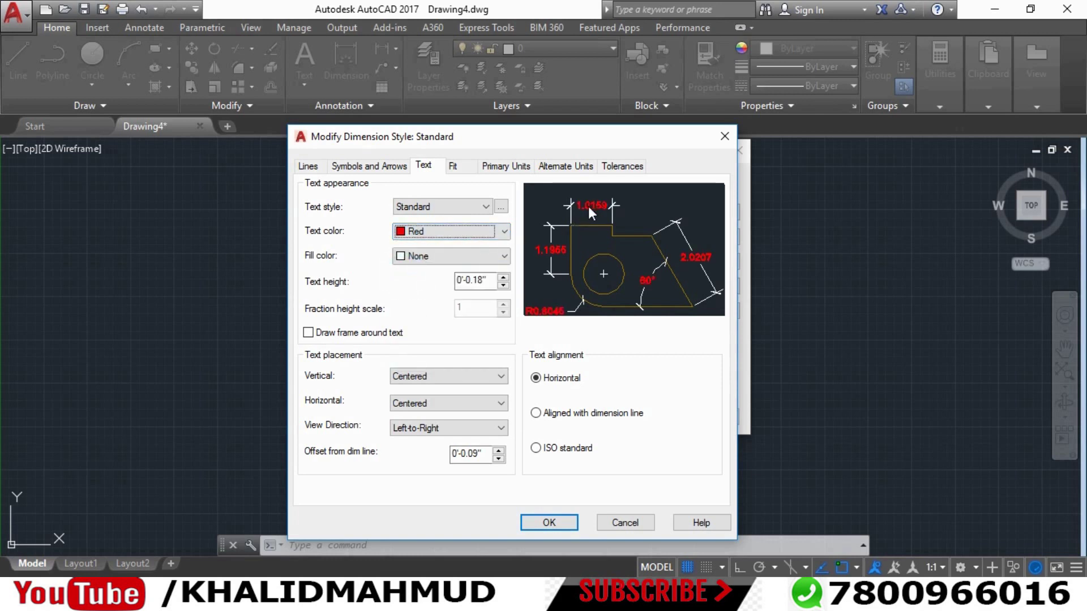
left_click(472, 232)
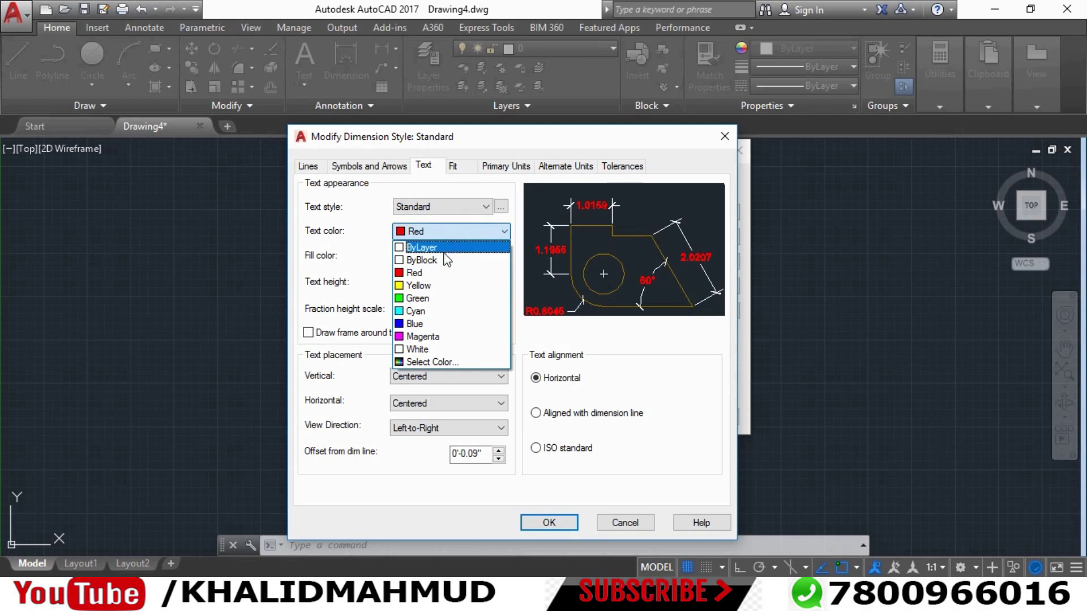
left_click(444, 260)
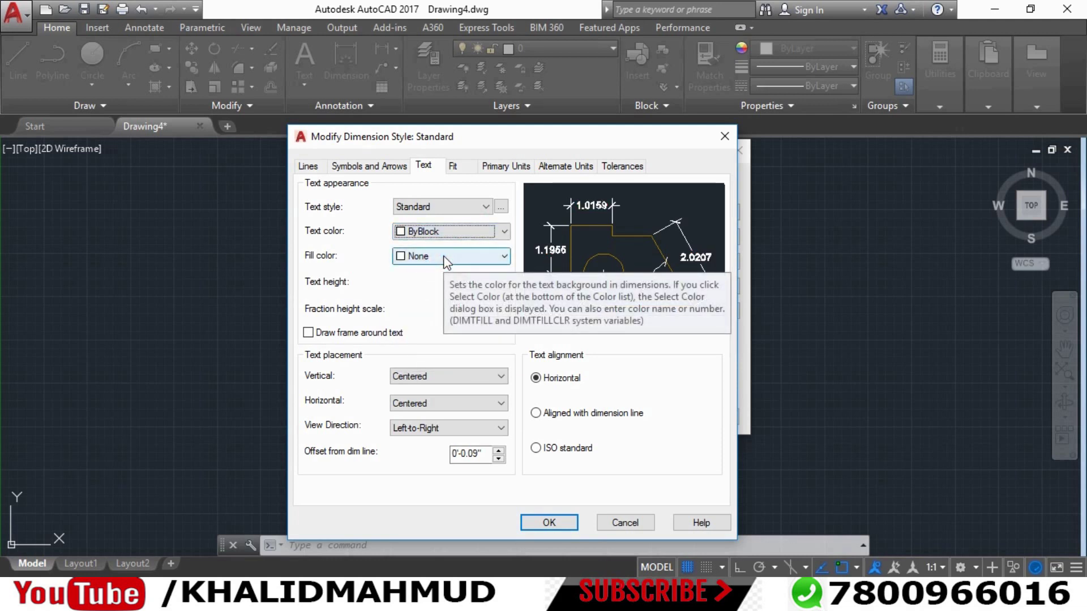
left_click(445, 260)
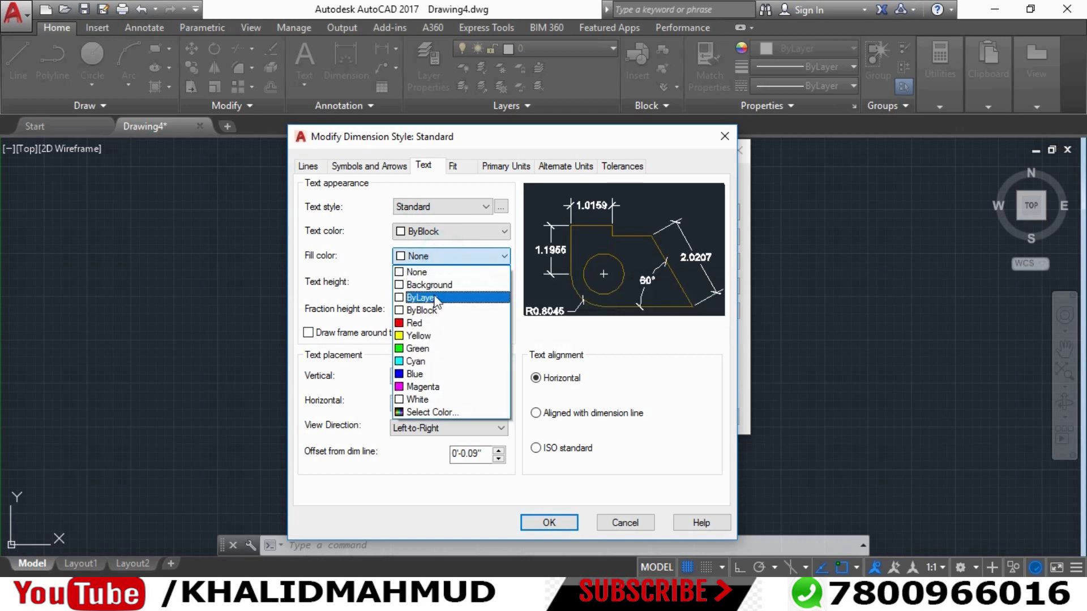
left_click(424, 349)
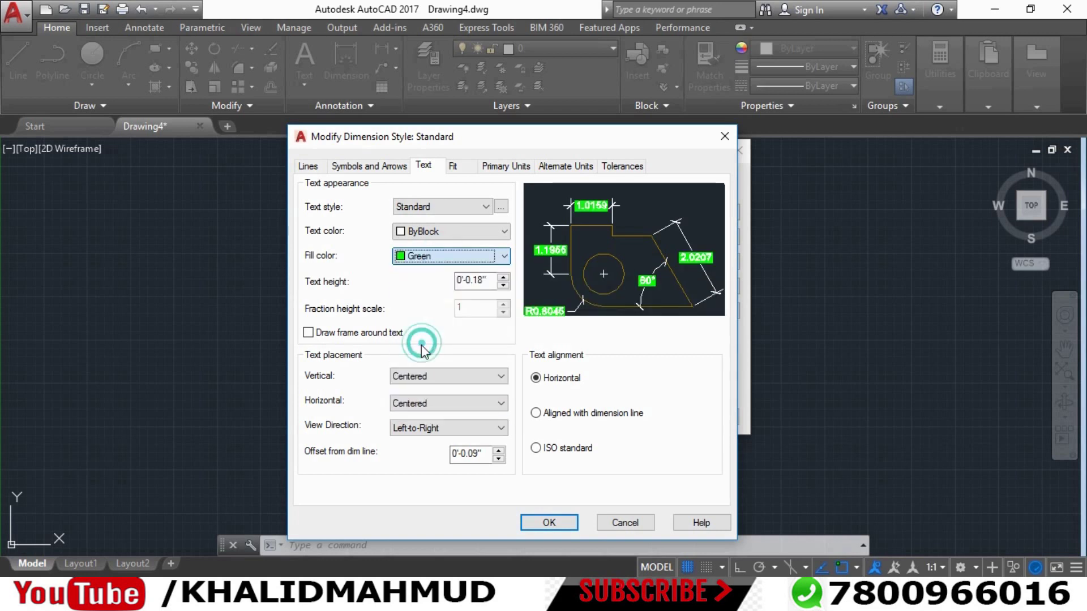
left_click(443, 260)
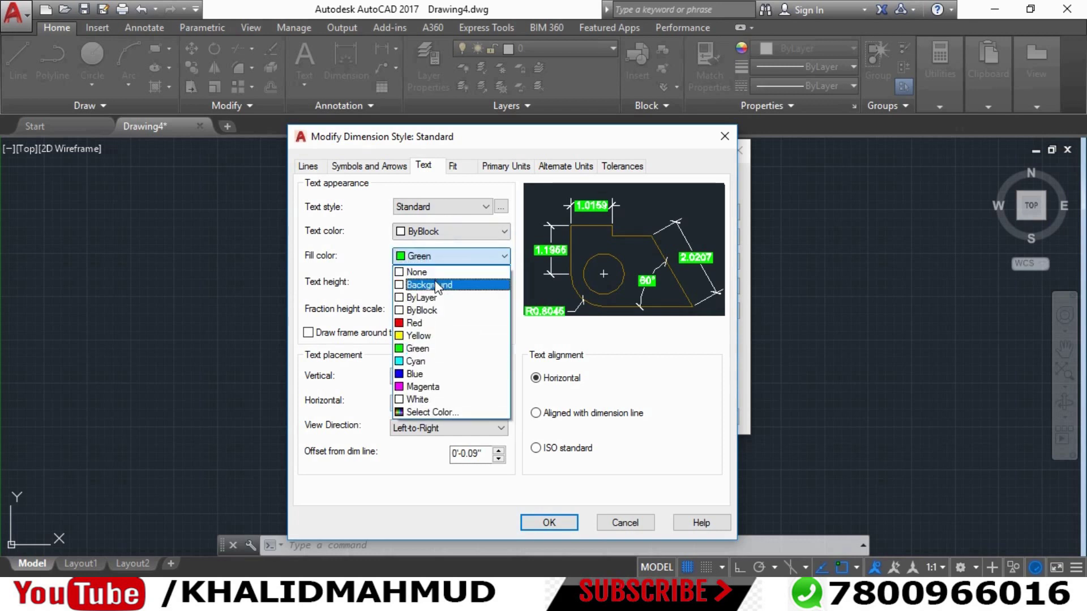
left_click(422, 310)
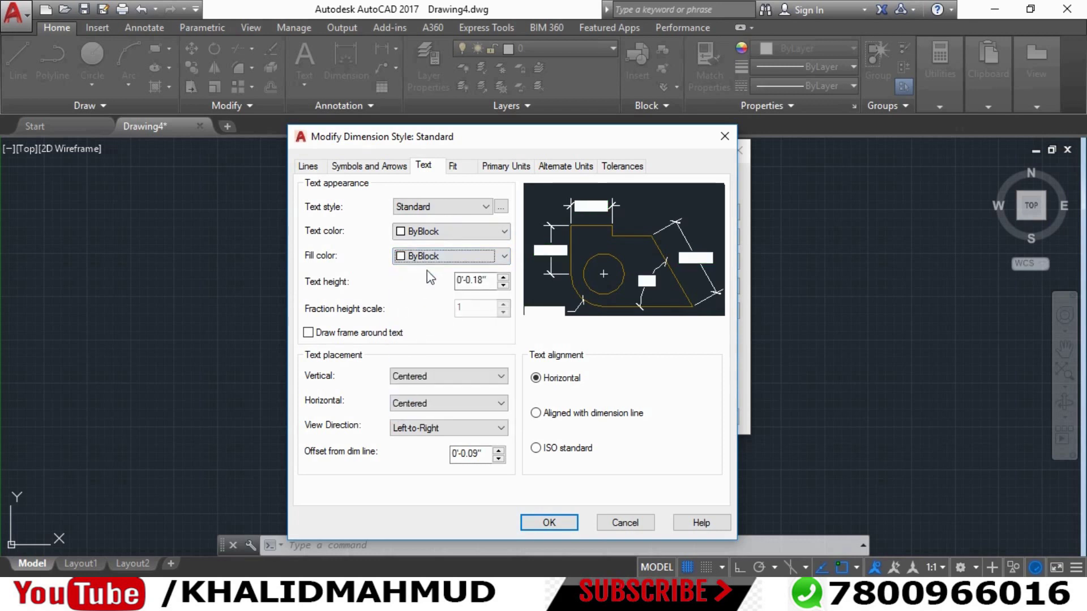
left_click(444, 258)
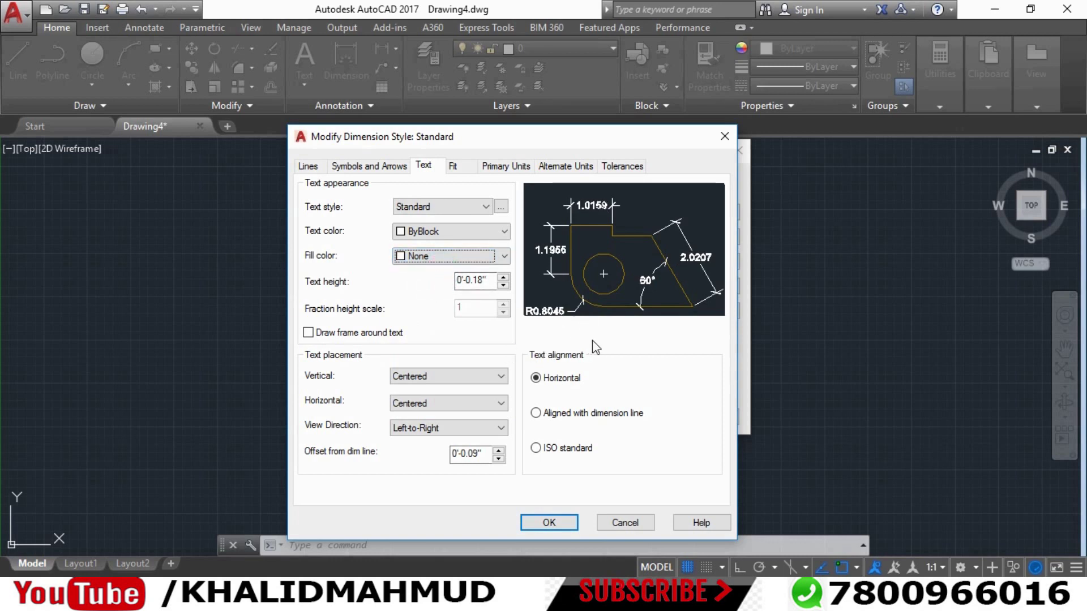
- Align dimension text with the dimension line and check the Fit overall scale of 1
left_click(535, 413)
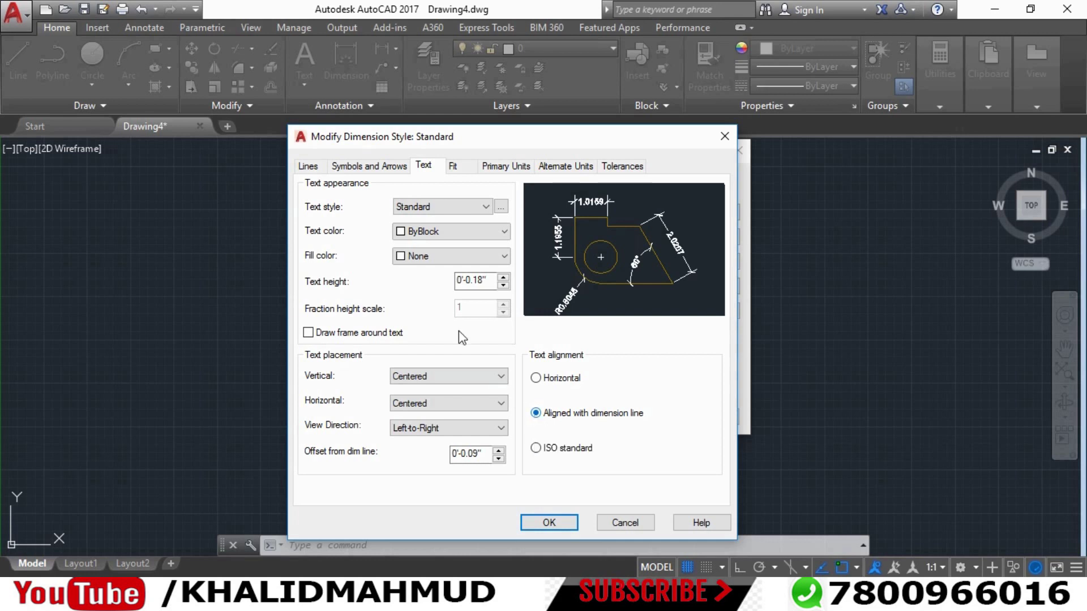
left_click(454, 167)
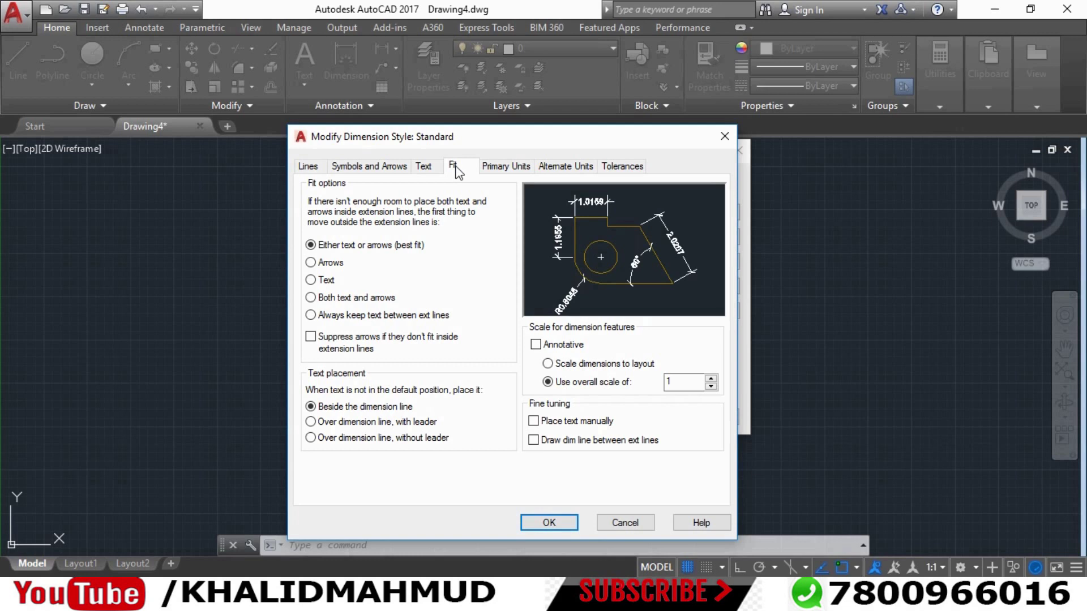
left_click(679, 384)
double_click(679, 384)
- Set the primary linear unit format to Engineering with 0'-0" precision
left_click(515, 168)
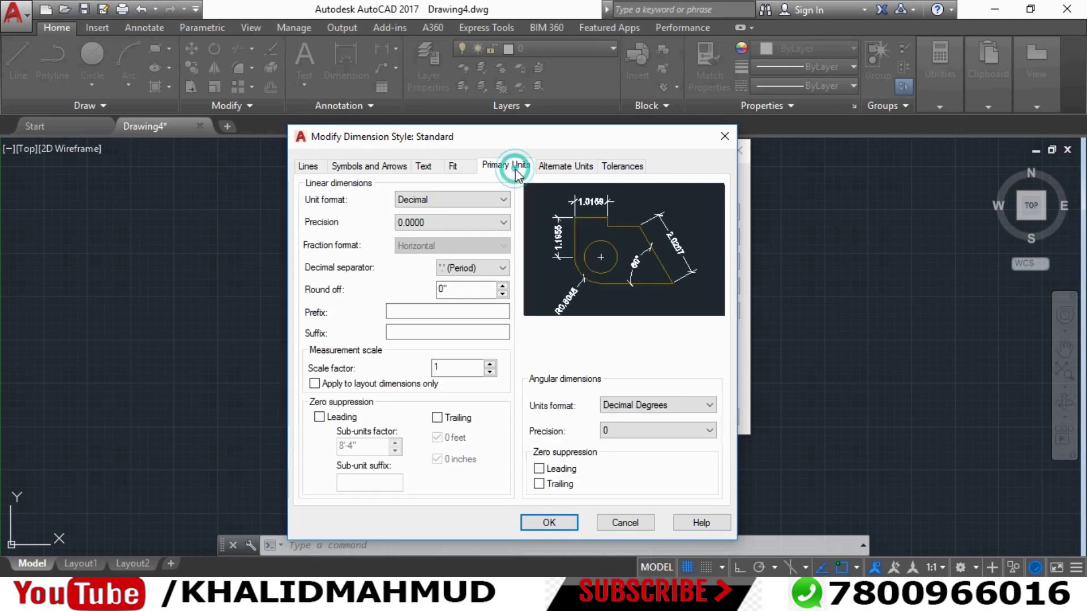
left_click(426, 202)
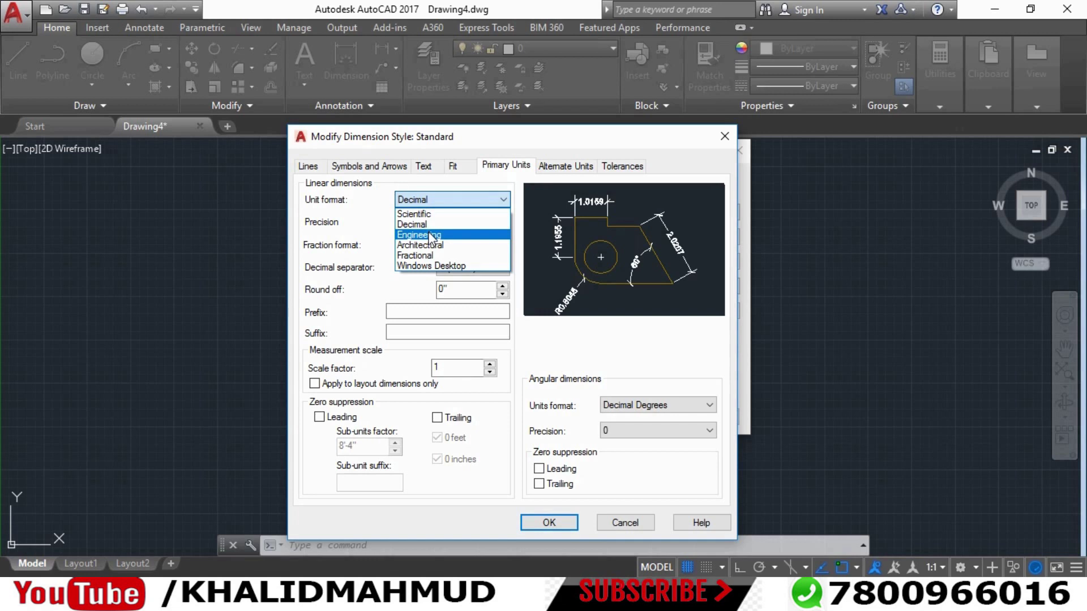
left_click(432, 235)
left_click(429, 224)
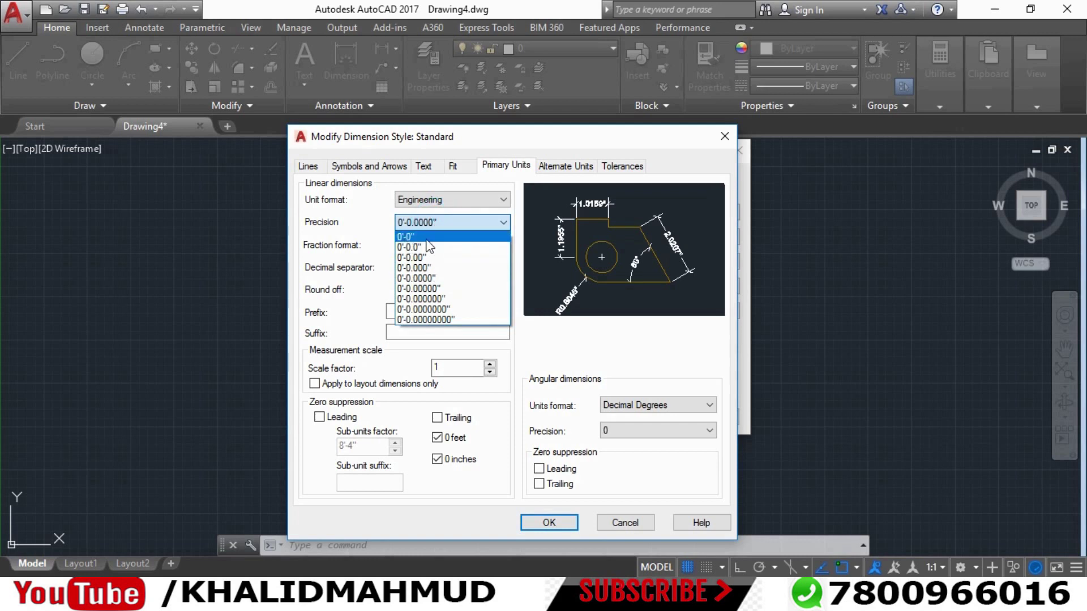
left_click(426, 237)
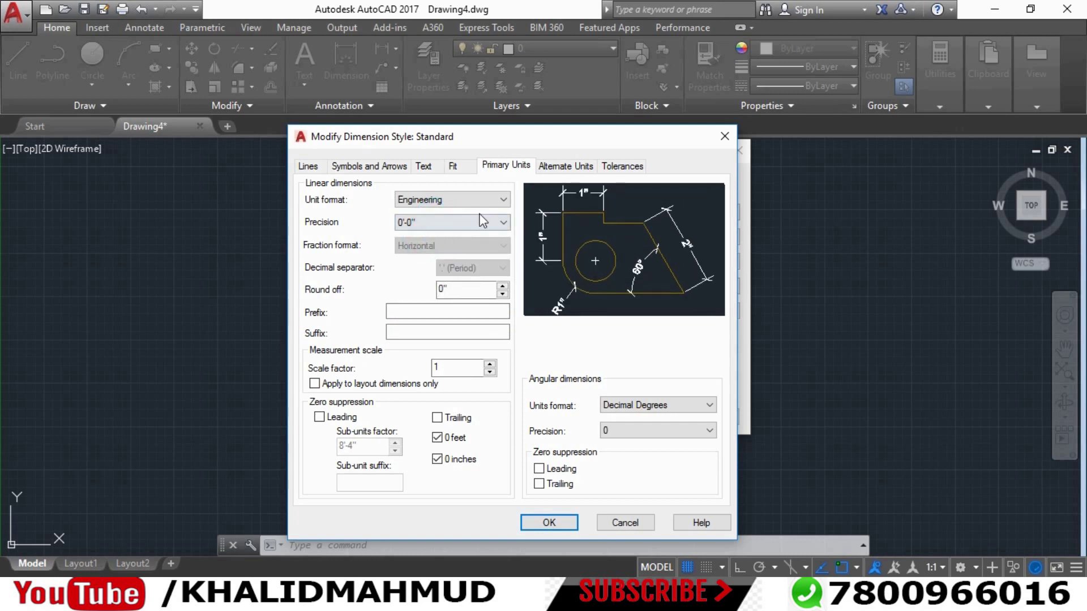
- Review the Alternate Units and Tolerances settings, leaving alternate units off and no tolerances
left_click(569, 167)
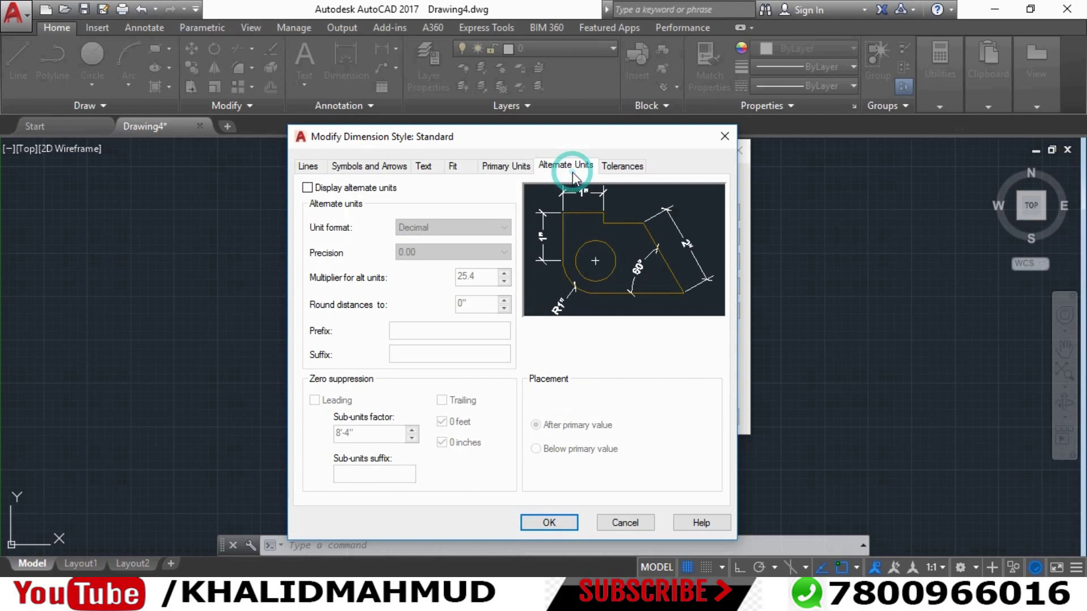
left_click(607, 170)
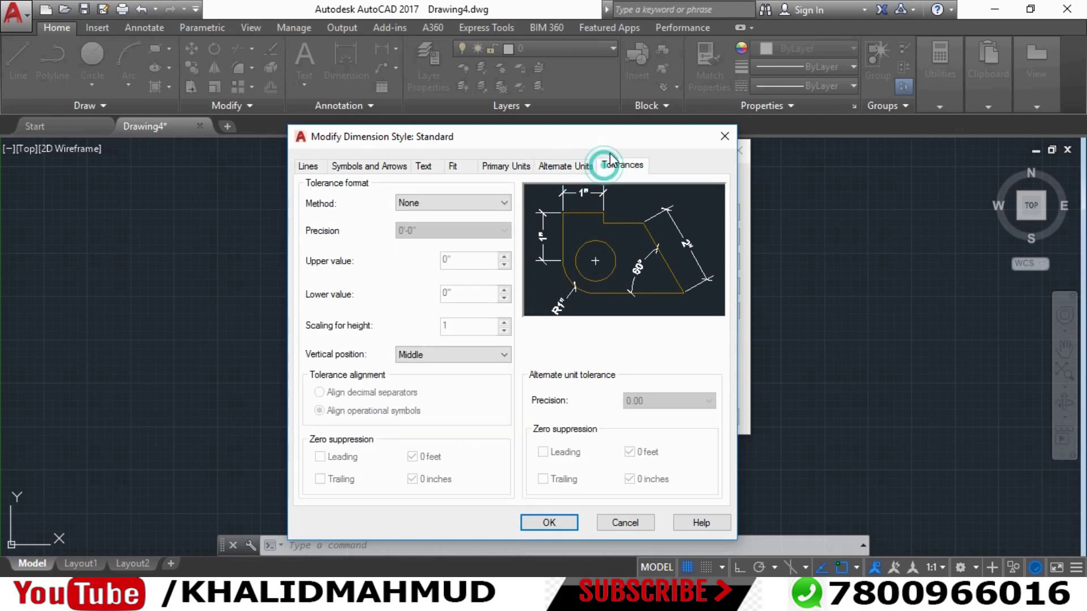
left_click_drag(614, 136, 613, 71)
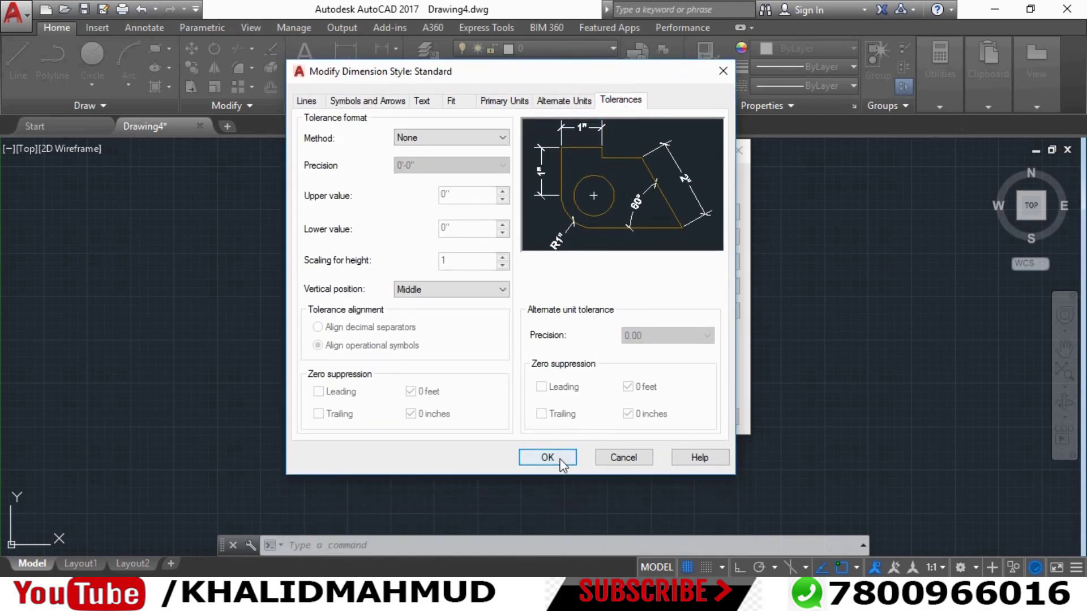
- Accept the Modify Dimension Style changes, set Standard current, and close the Dimension Style Manager
left_click(557, 459)
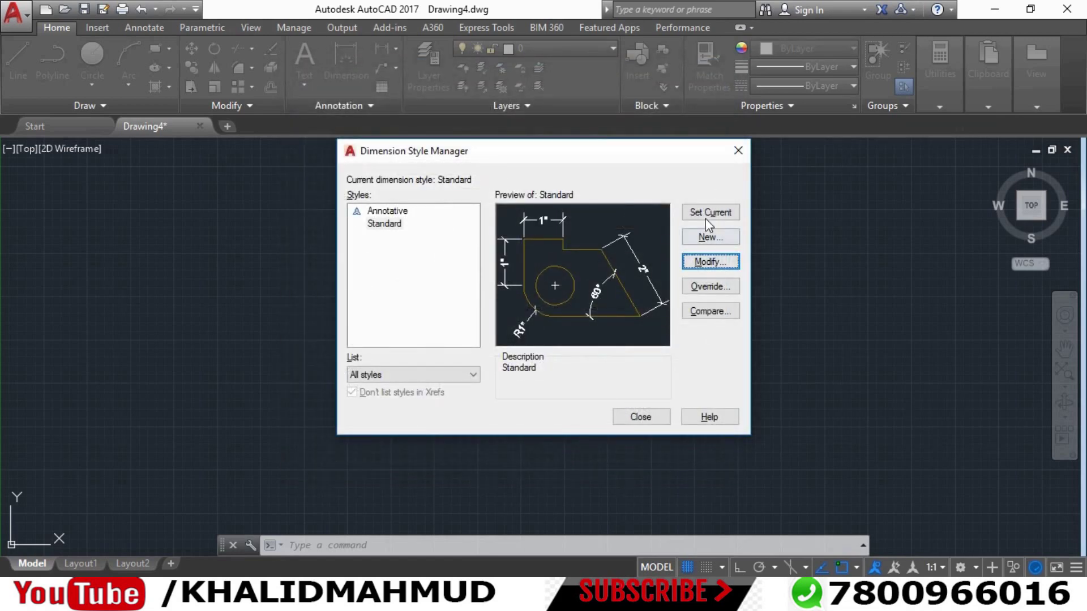
left_click(711, 217)
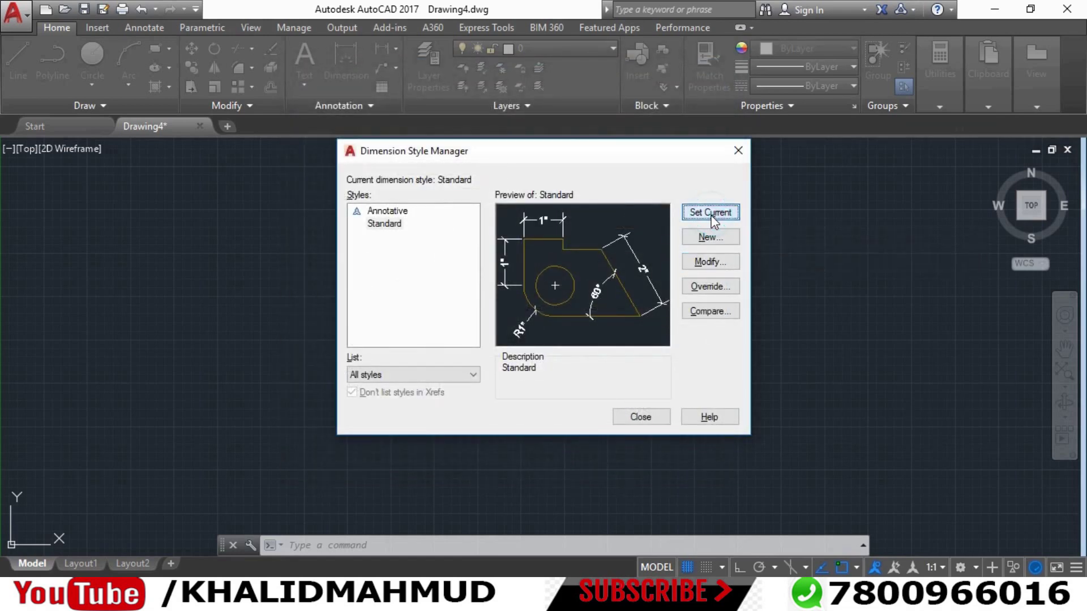
left_click(650, 420)
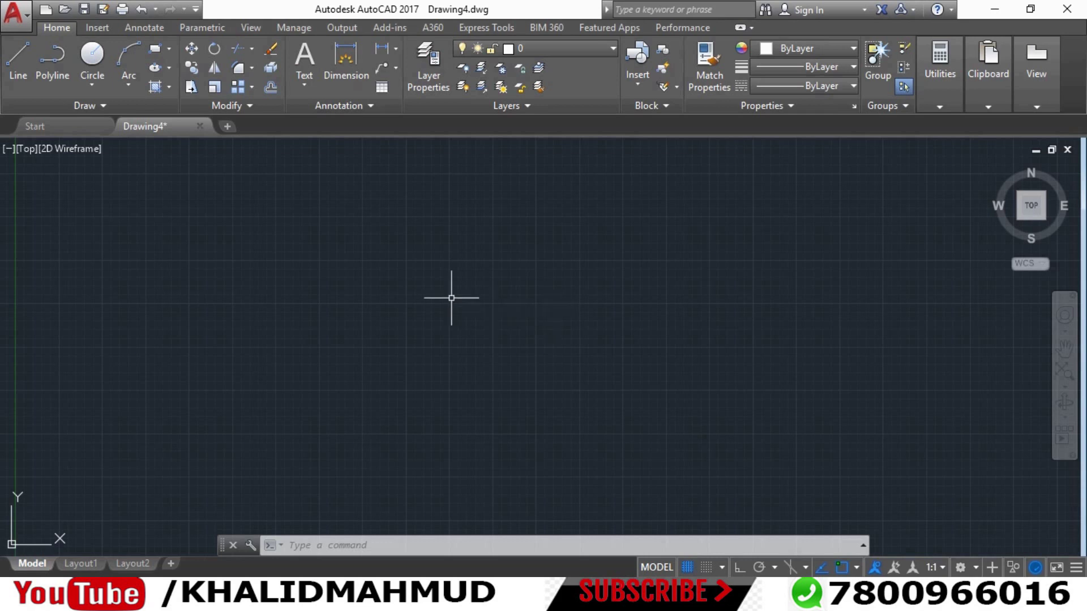
- Draw a 1' horizontal line from a picked start point with Ortho (F8) on
left_click(22, 63)
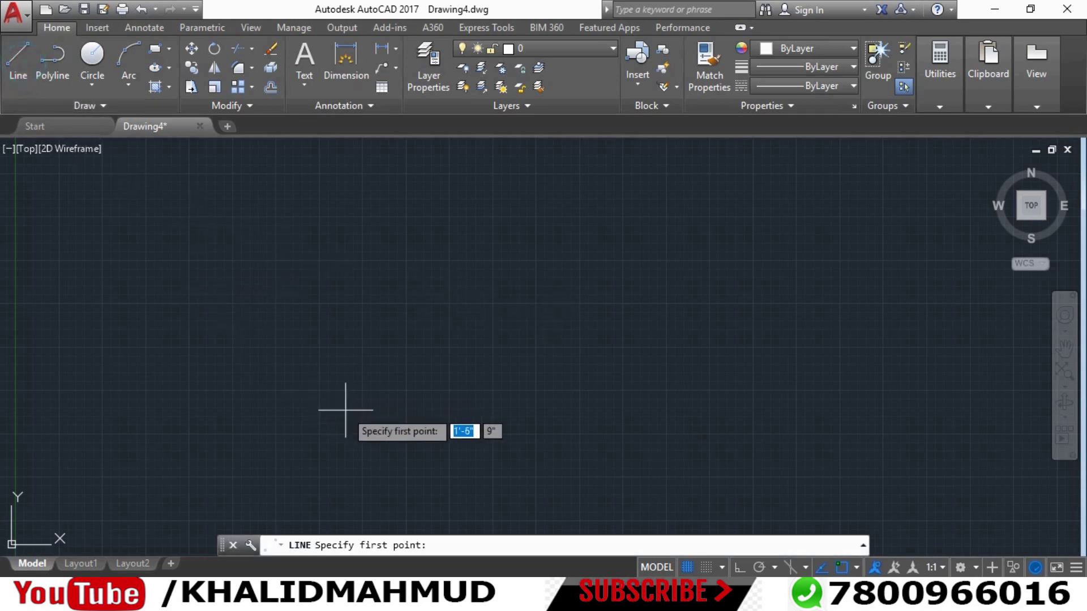
left_click(351, 314)
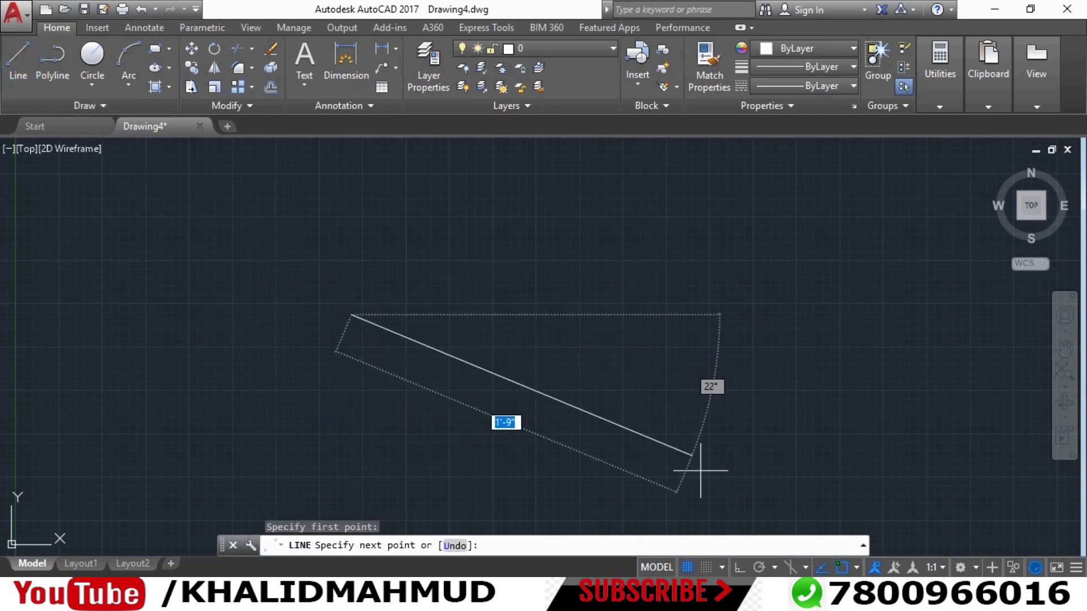
key("F8")
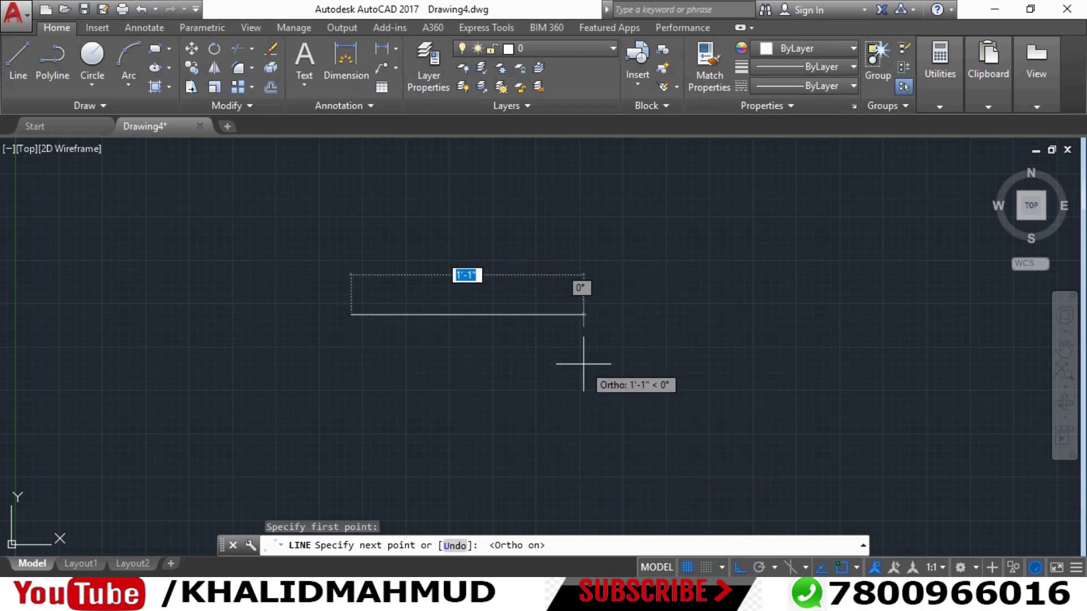
type("1")
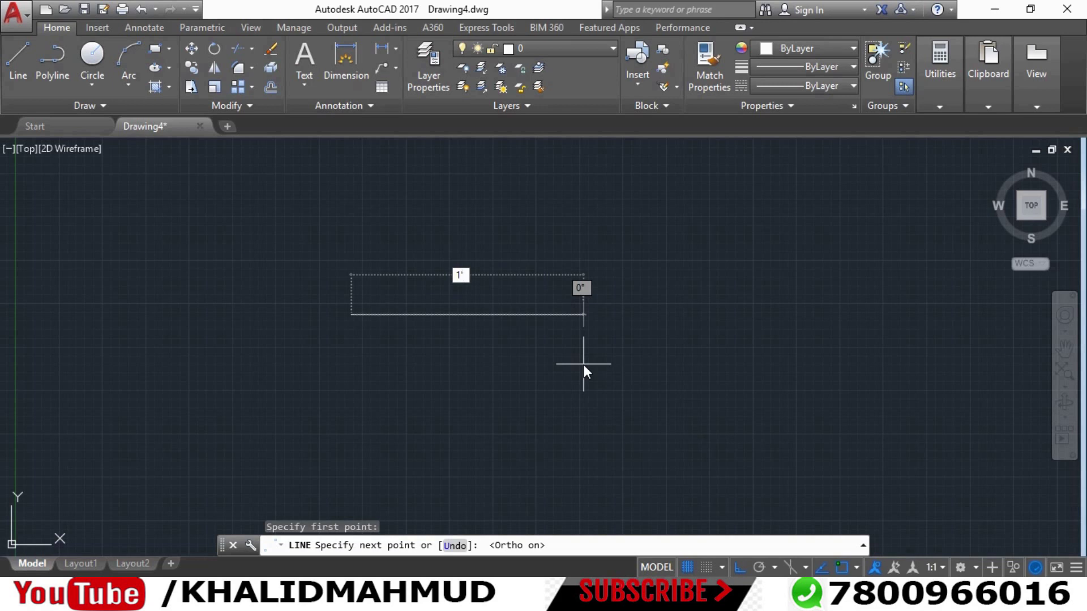
key("Return")
key("Return")
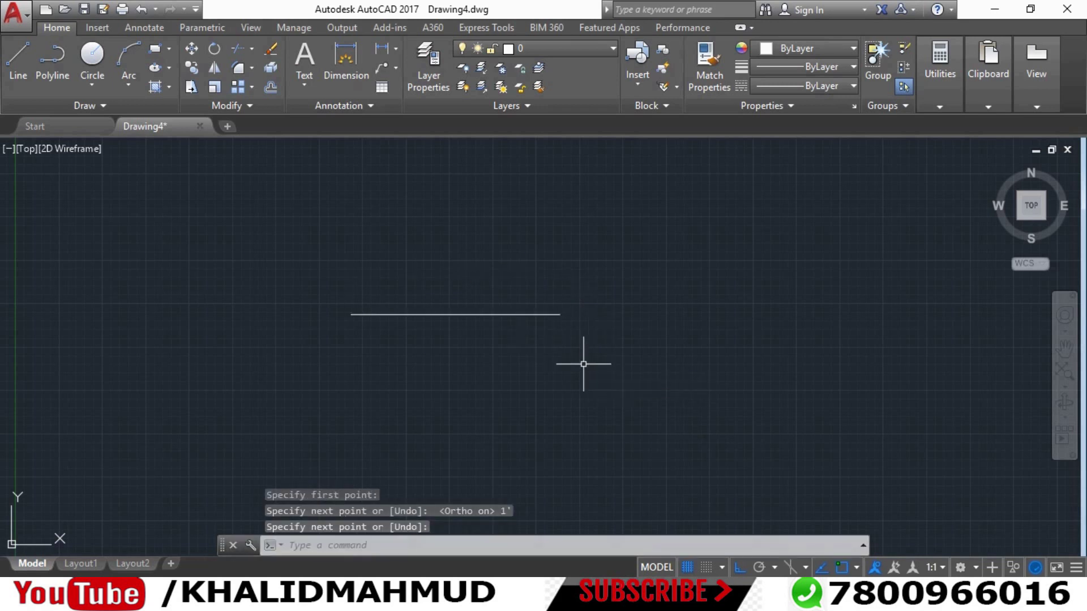
- Add a linear dimension across the line's two endpoints, placed above it, reading 1' with architectural ticks
left_click(395, 47)
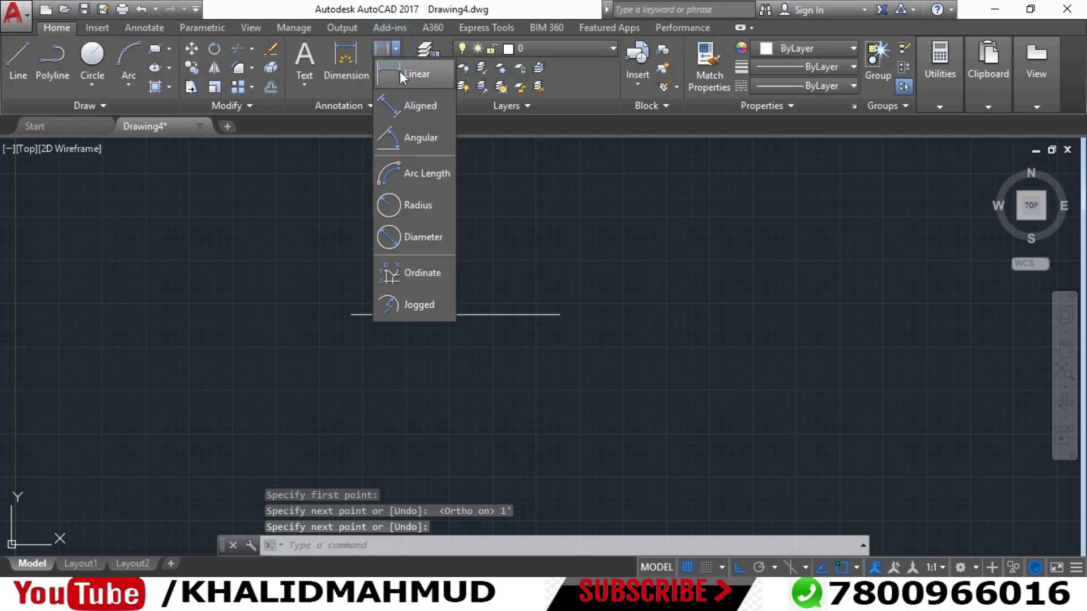
left_click(400, 70)
left_click(349, 315)
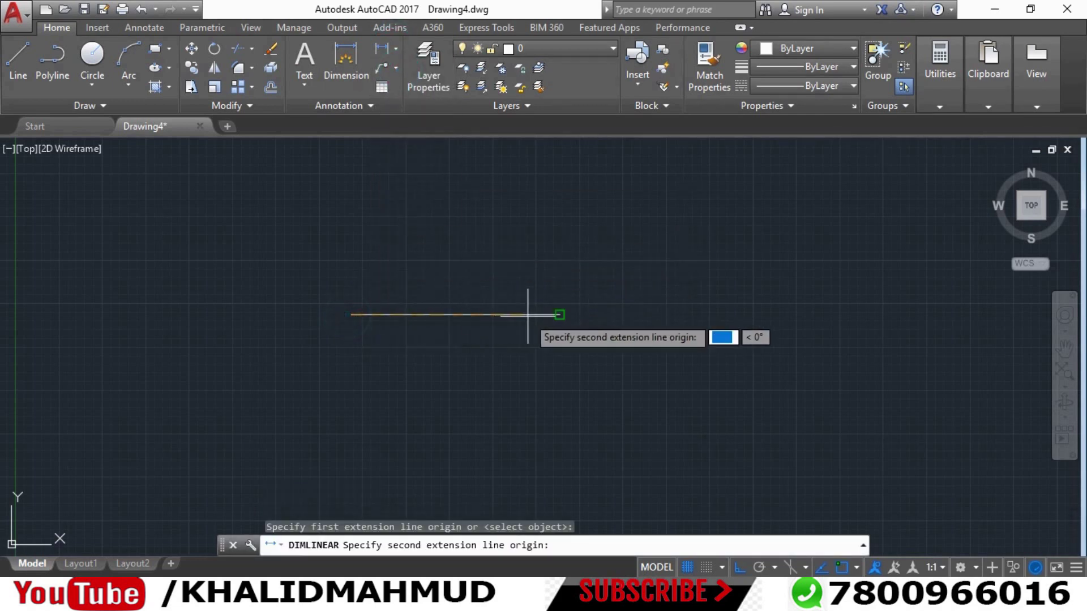
left_click(560, 315)
left_click(463, 299)
scroll(463, 299, "up", 5)
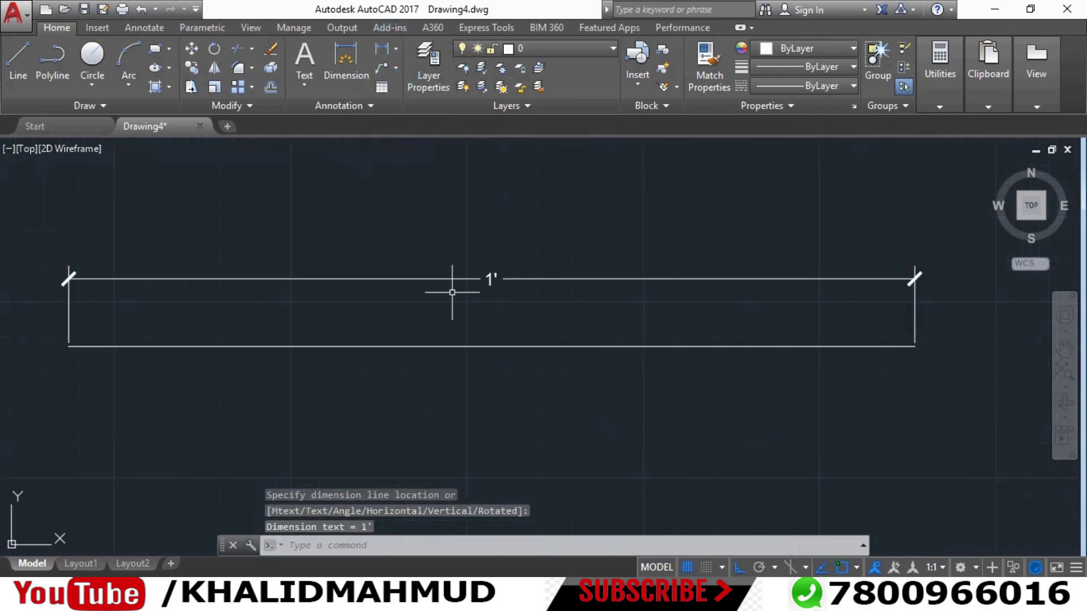